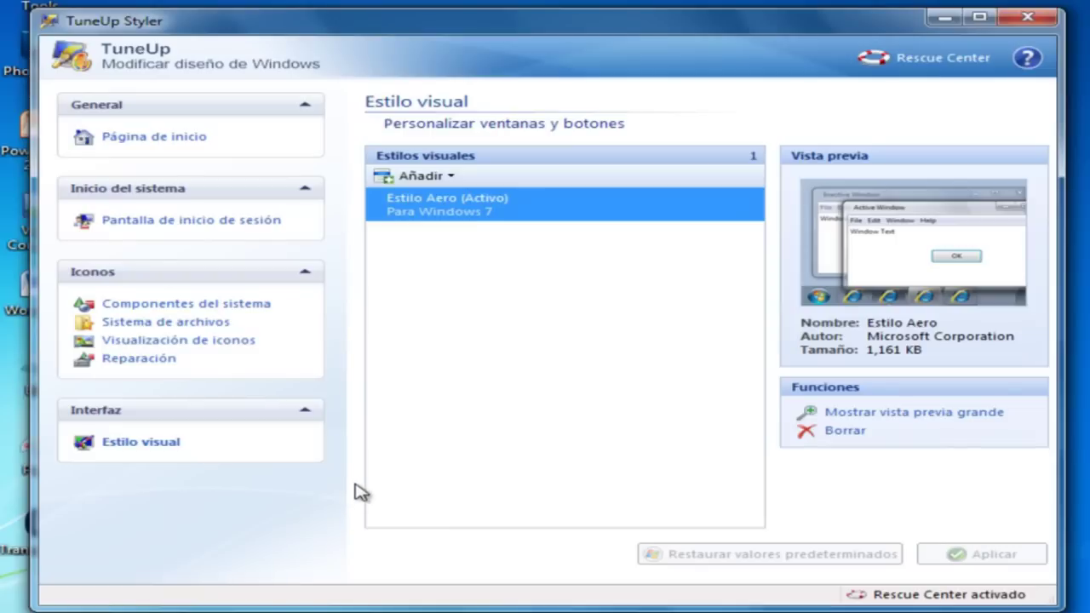
Load the visual style file 24 Dion III from the nested Tema Win7 by JDrums05 folders on the desktop (Escritorio).
left_click(397, 186)
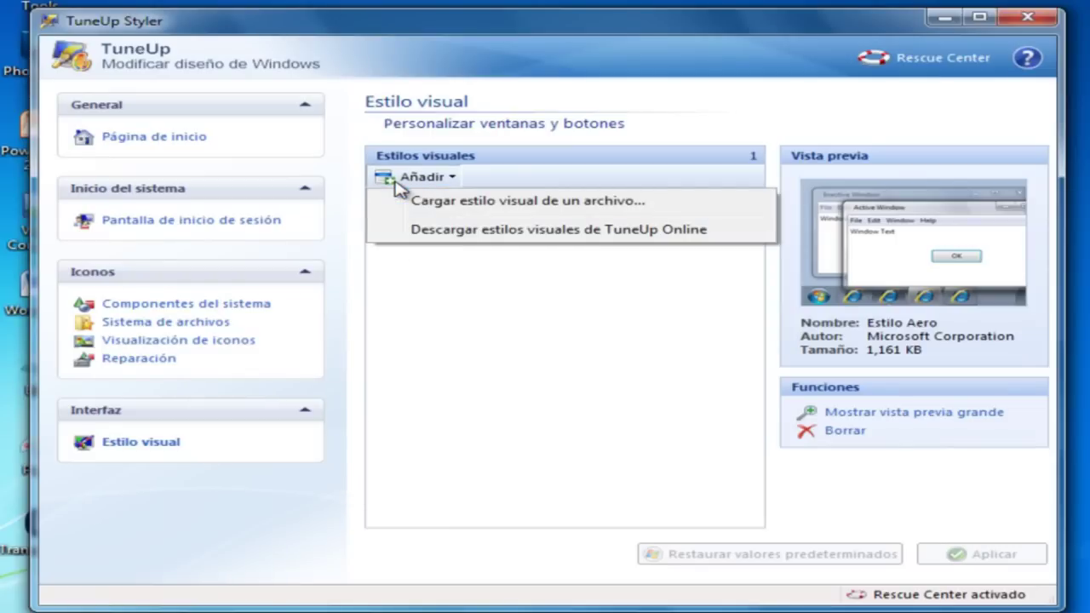
left_click(452, 204)
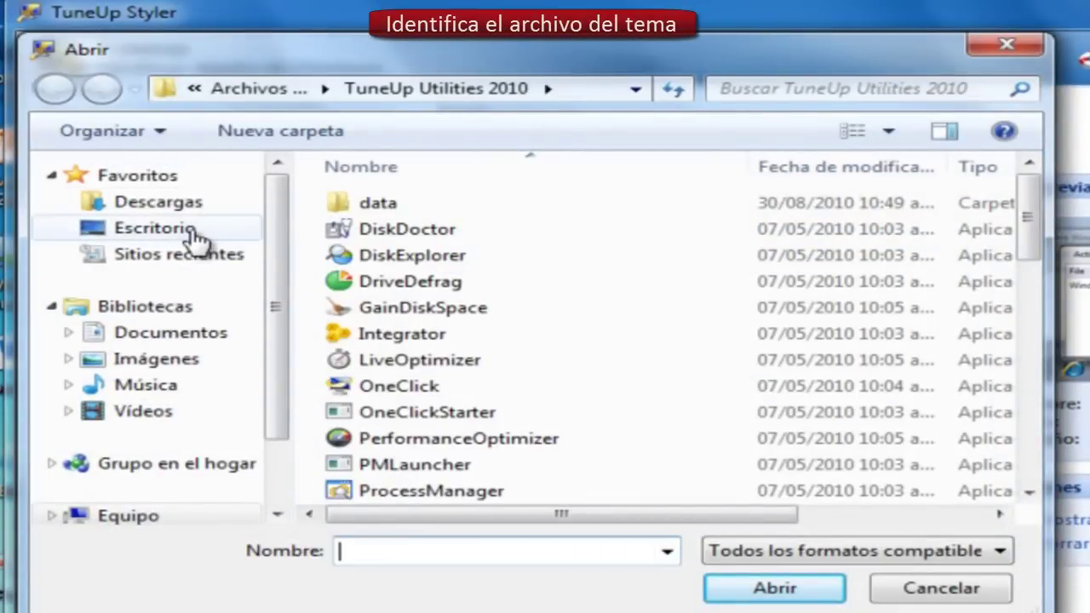
left_click(194, 238)
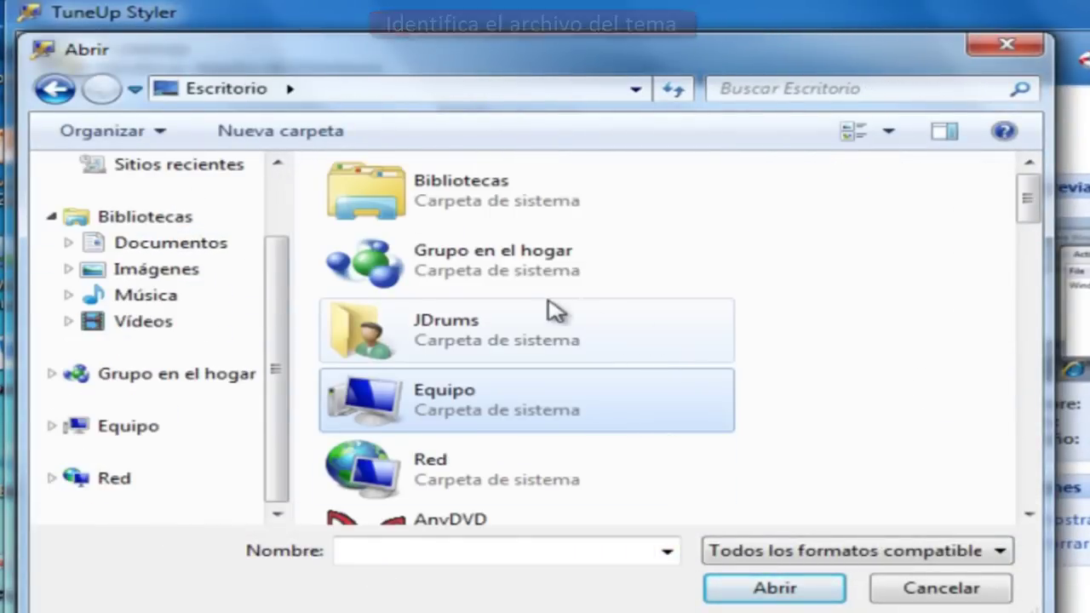
left_click_drag(1025, 195, 1029, 305)
double_click(556, 269)
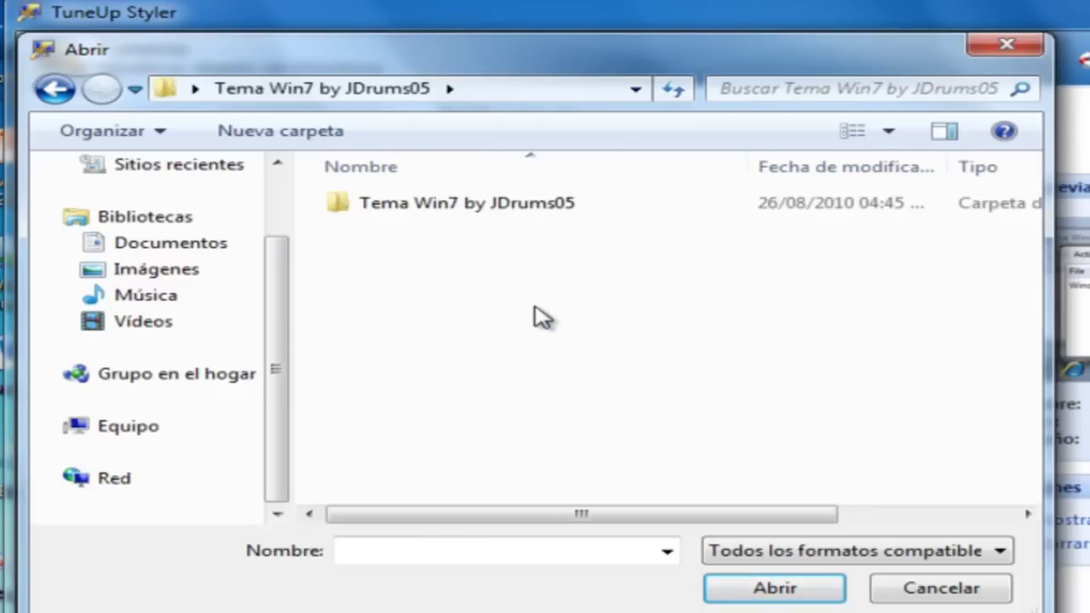
double_click(503, 206)
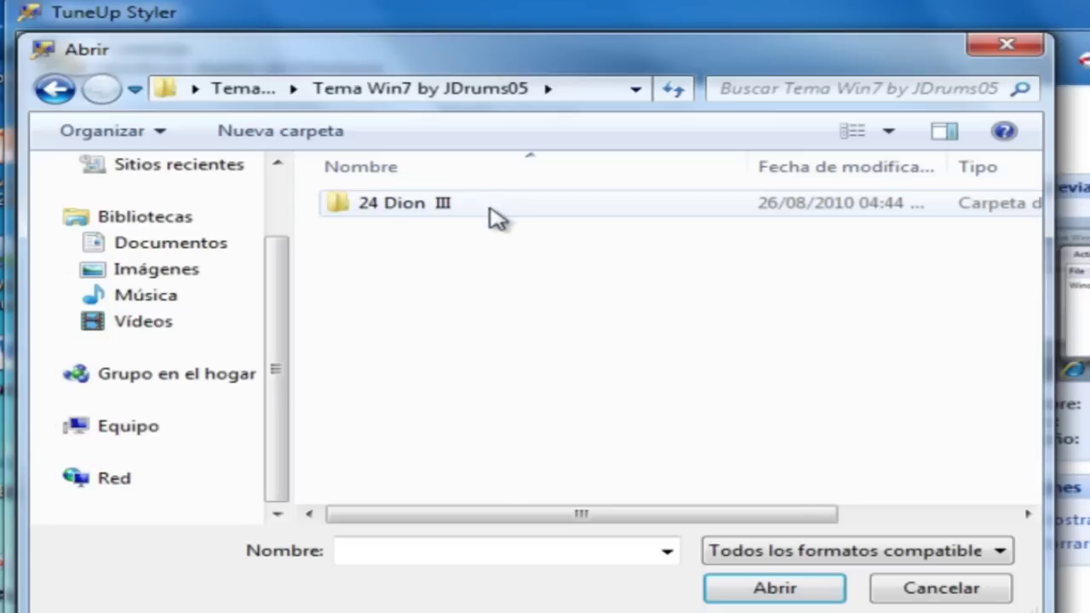
double_click(379, 206)
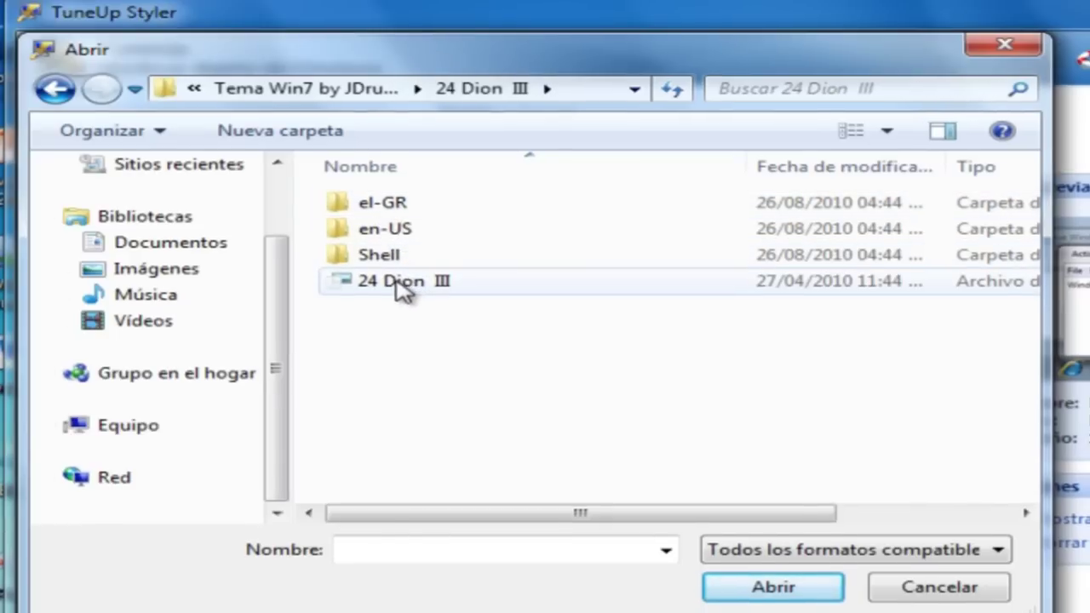
double_click(397, 284)
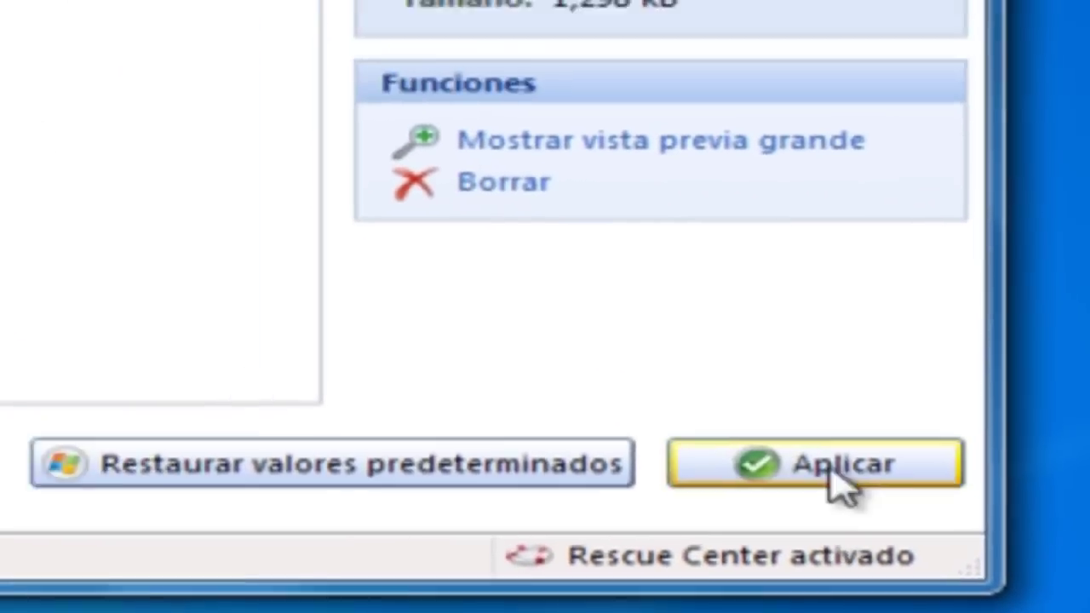
Apply the 24 Dion III visual style and dismiss the installation dialog with its close-when-finished option enabled.
left_click(967, 549)
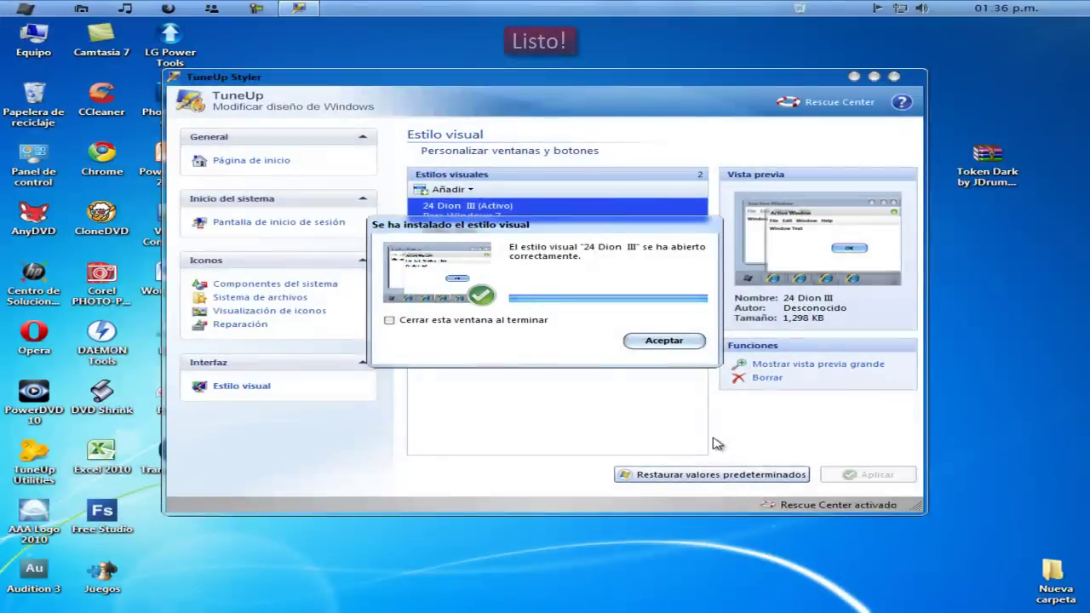
left_click(417, 325)
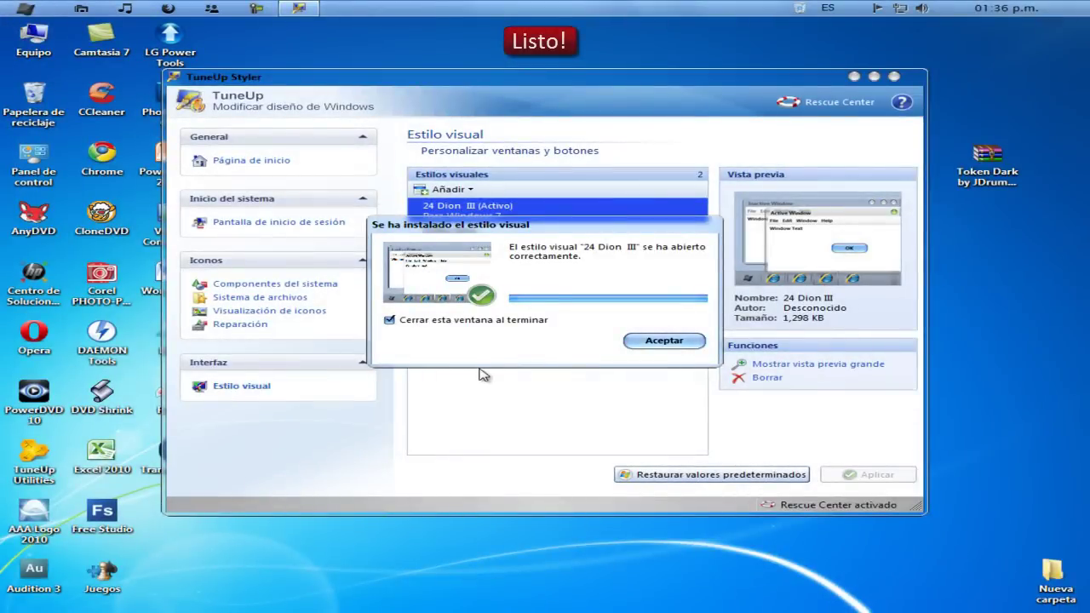
left_click(640, 342)
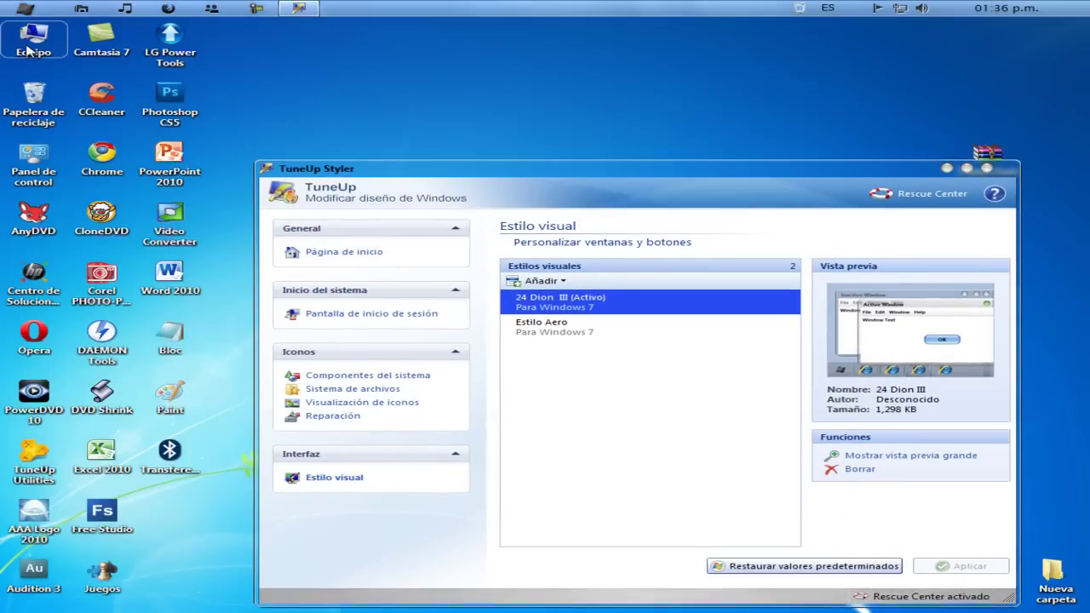
Open the Equipo window and the Start menu to examine the applied style, and close both.
double_click(28, 51)
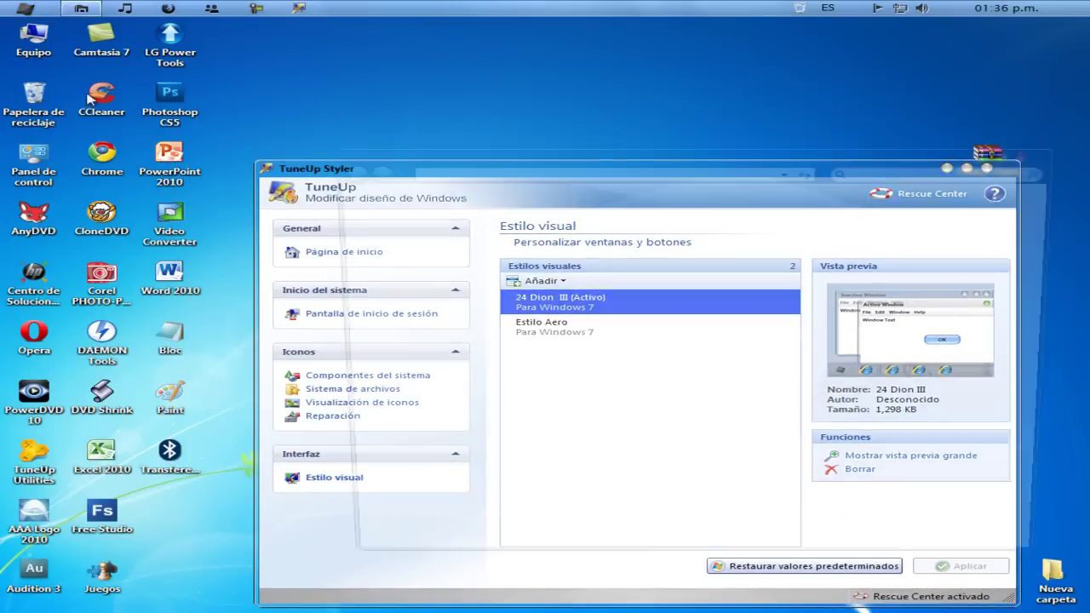
left_click_drag(540, 165, 396, 120)
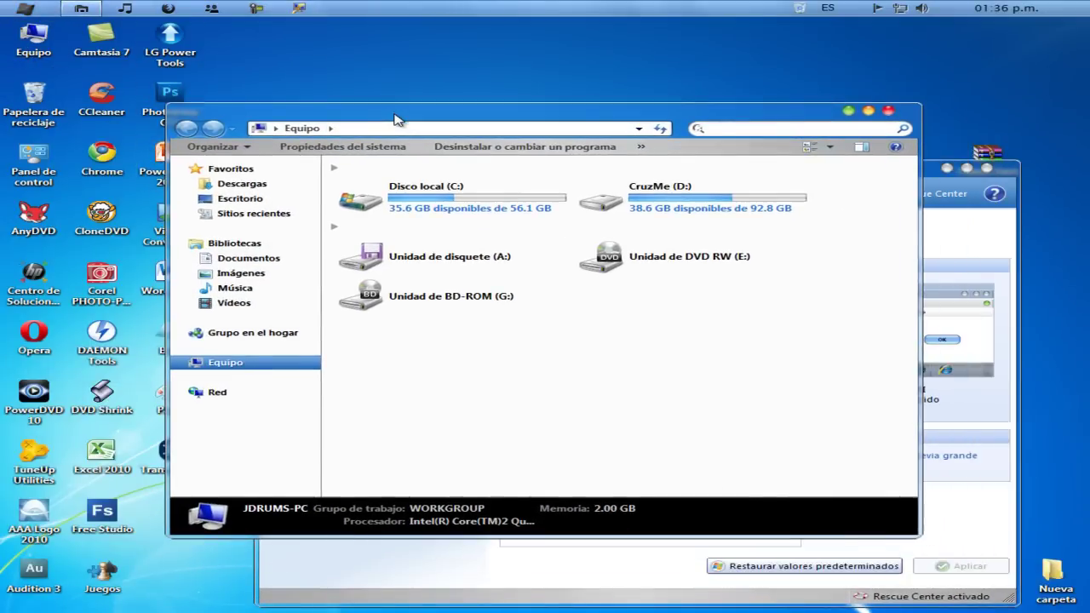
left_click(22, 7)
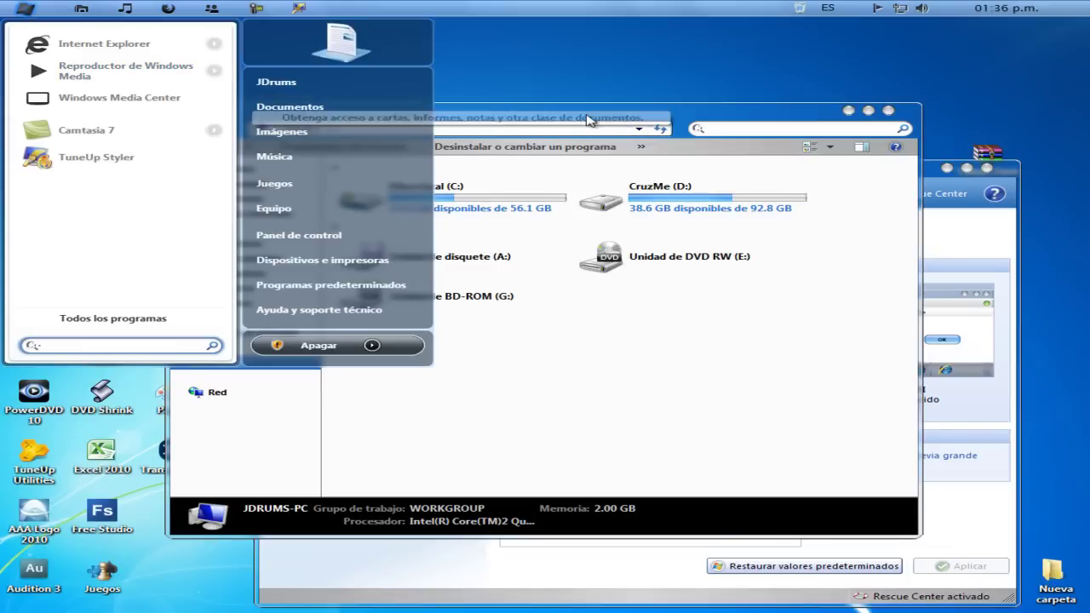
left_click(670, 125)
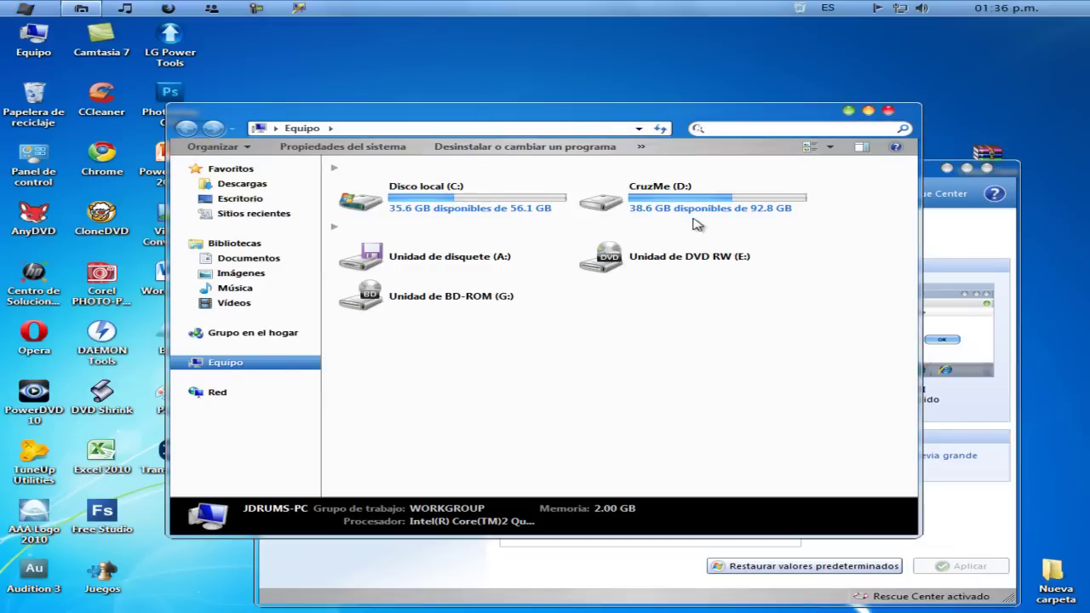
left_click(891, 112)
Minimize the TuneUp Styler window and examine the style in the Start menu and the user's personal folder, closing that folder.
left_click_drag(792, 173, 705, 107)
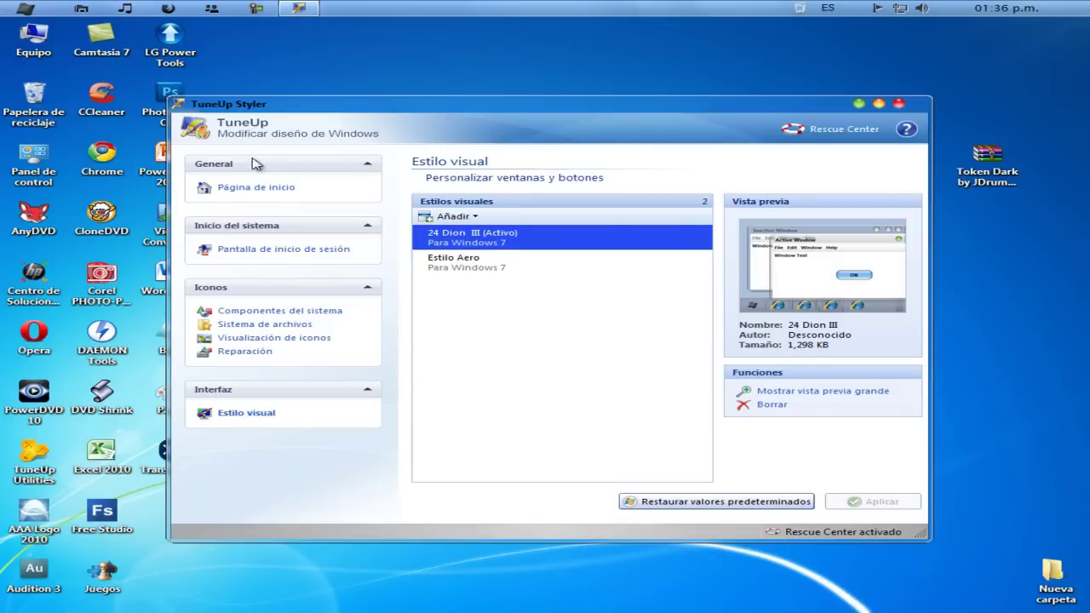
mouse_move(342, 106)
left_mouse_down()
mouse_move(457, 155)
mouse_move(339, 107)
left_mouse_up()
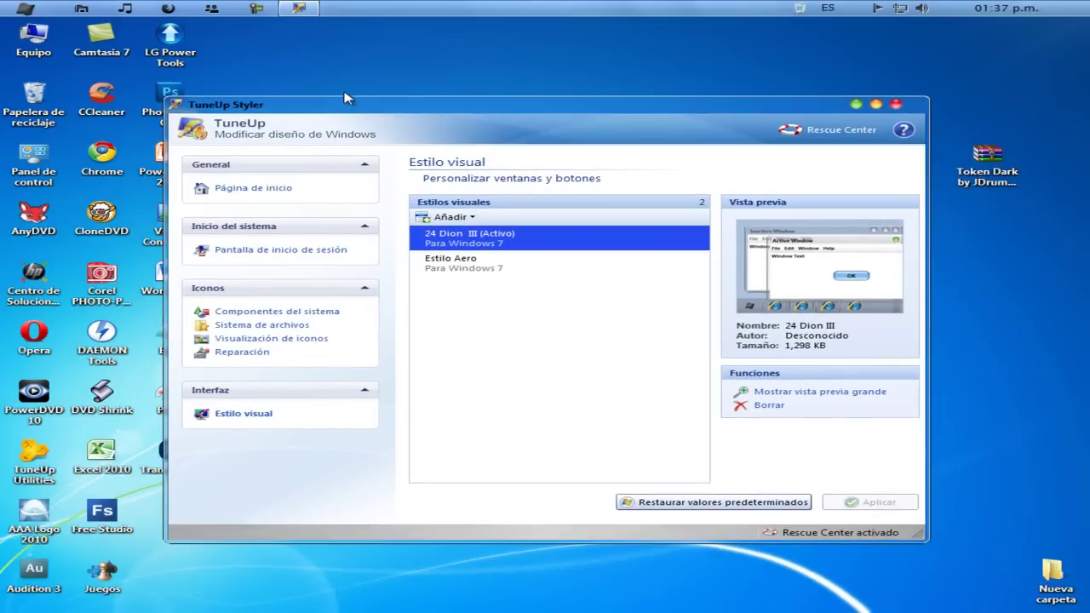
left_click(855, 104)
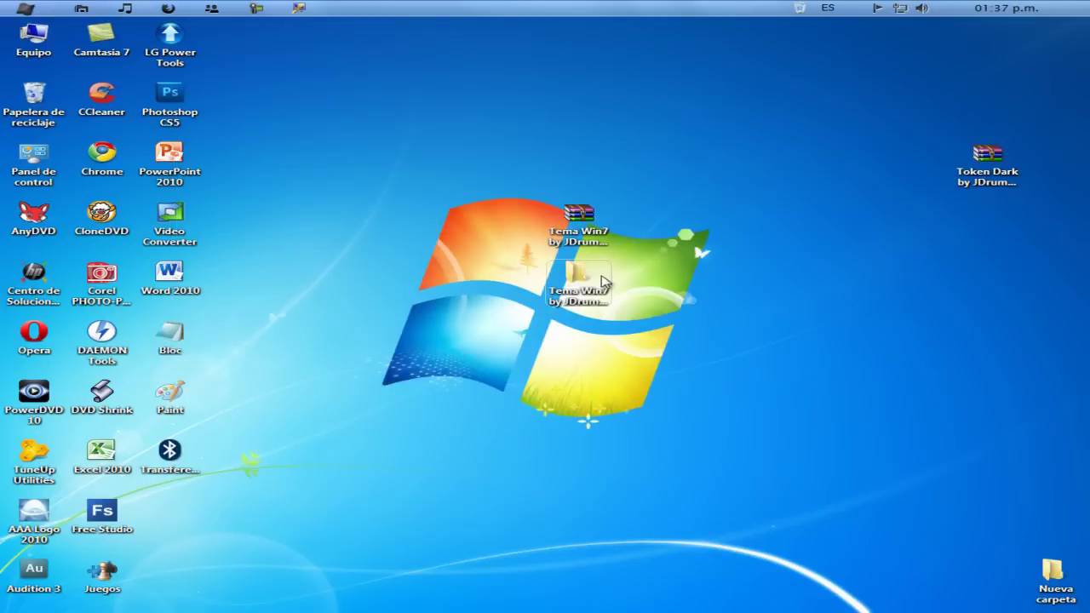
left_click(24, 7)
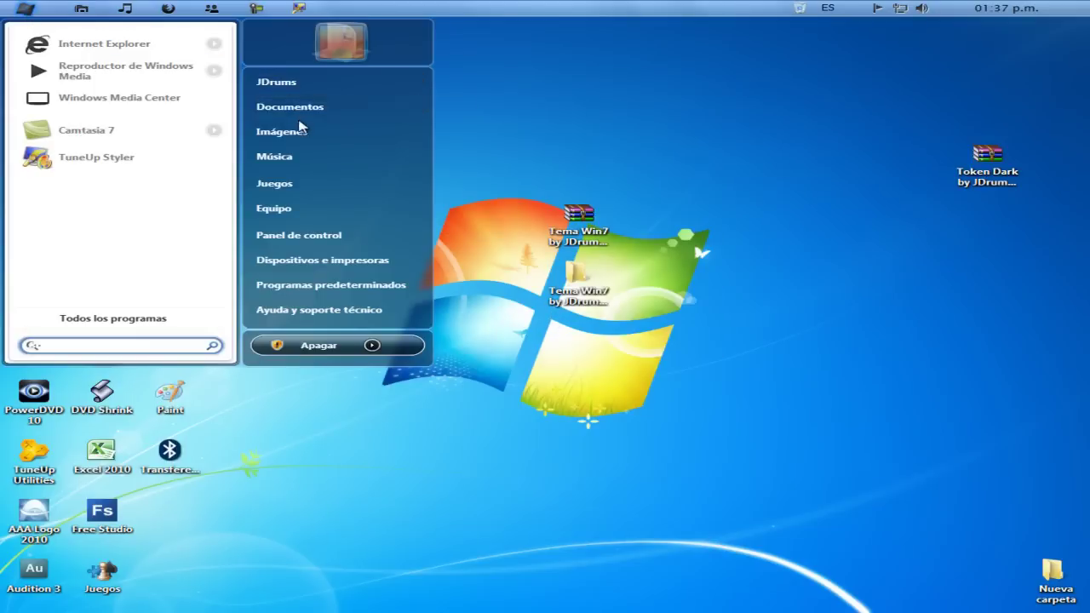
left_click(298, 86)
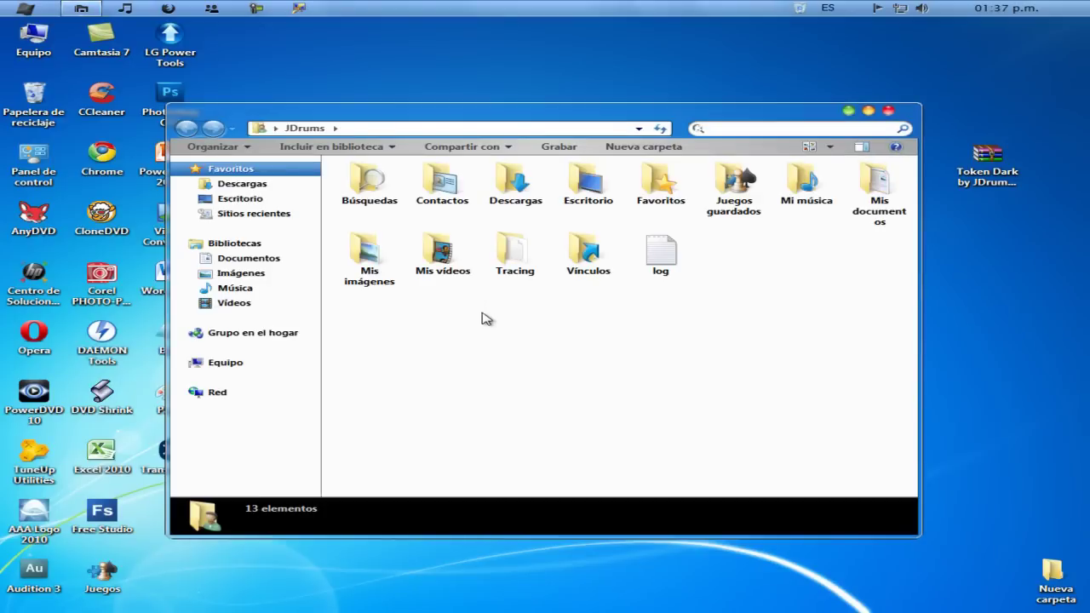
left_click(888, 111)
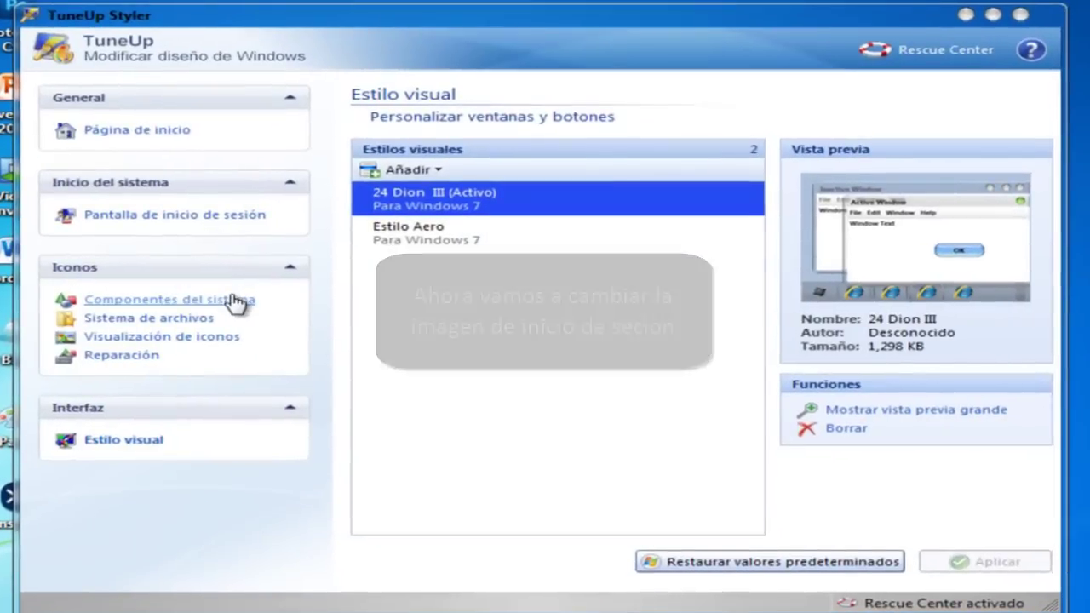
Open the login screen settings and view the large preview of the Windows-Standard screen.
left_click(195, 216)
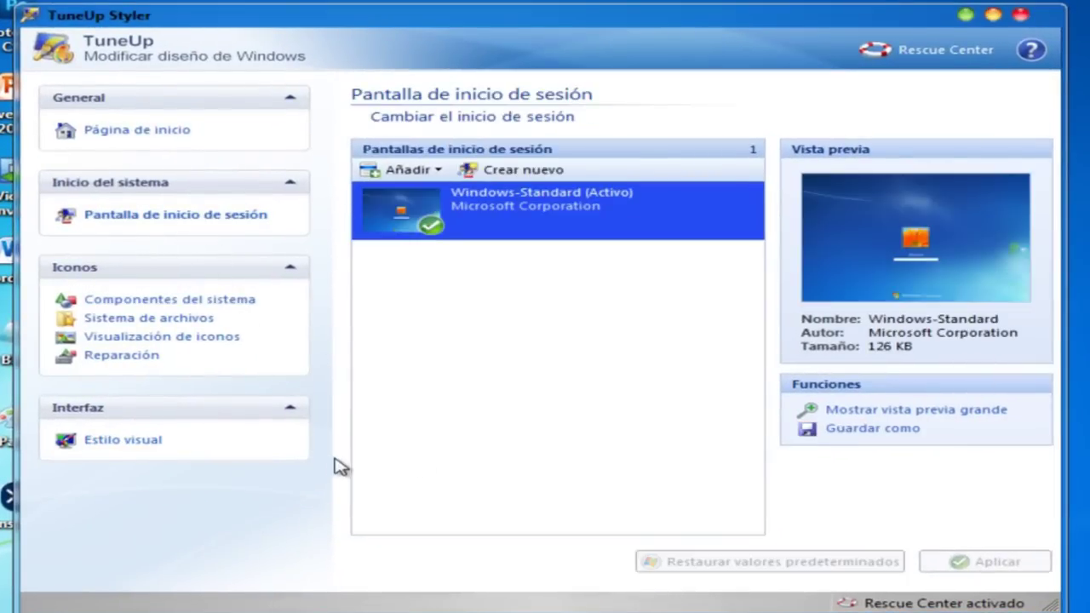
left_click(857, 412)
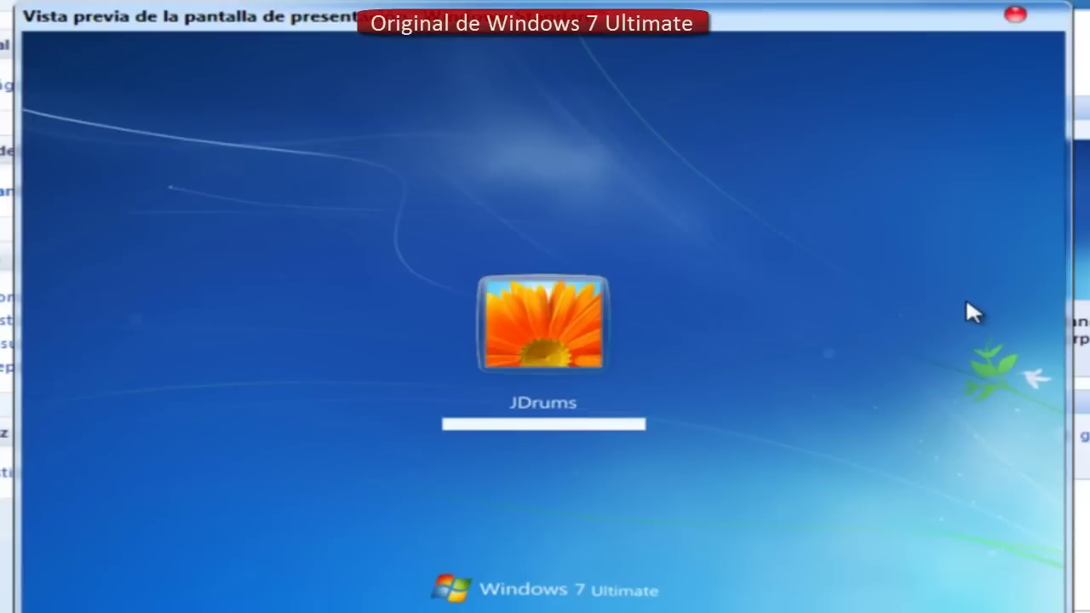
left_click(1016, 16)
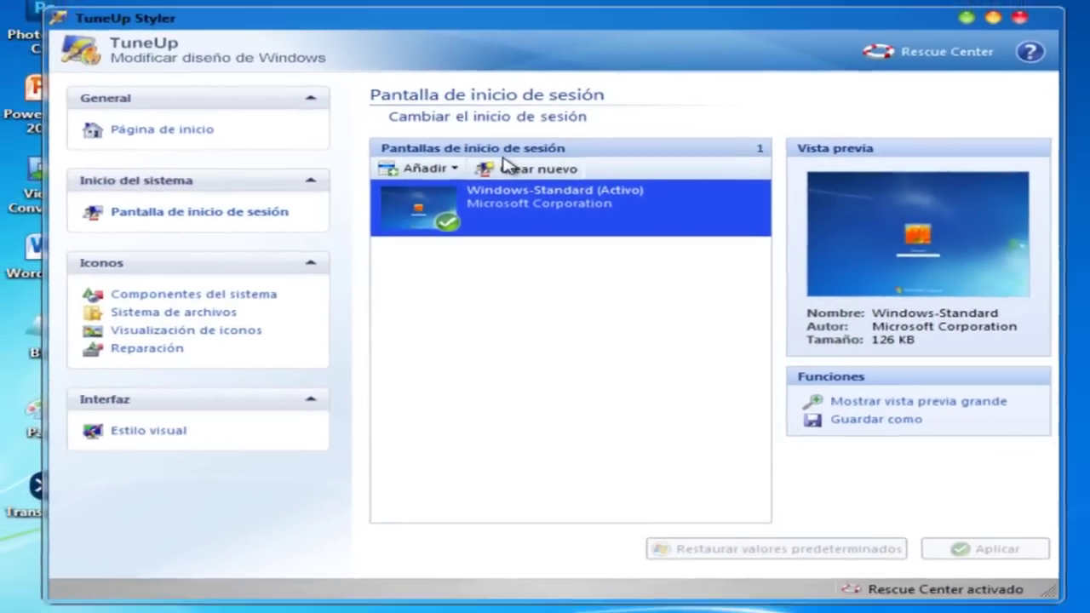
Create a new login screen using the image 01100110 from the Imágenes library.
left_click(477, 164)
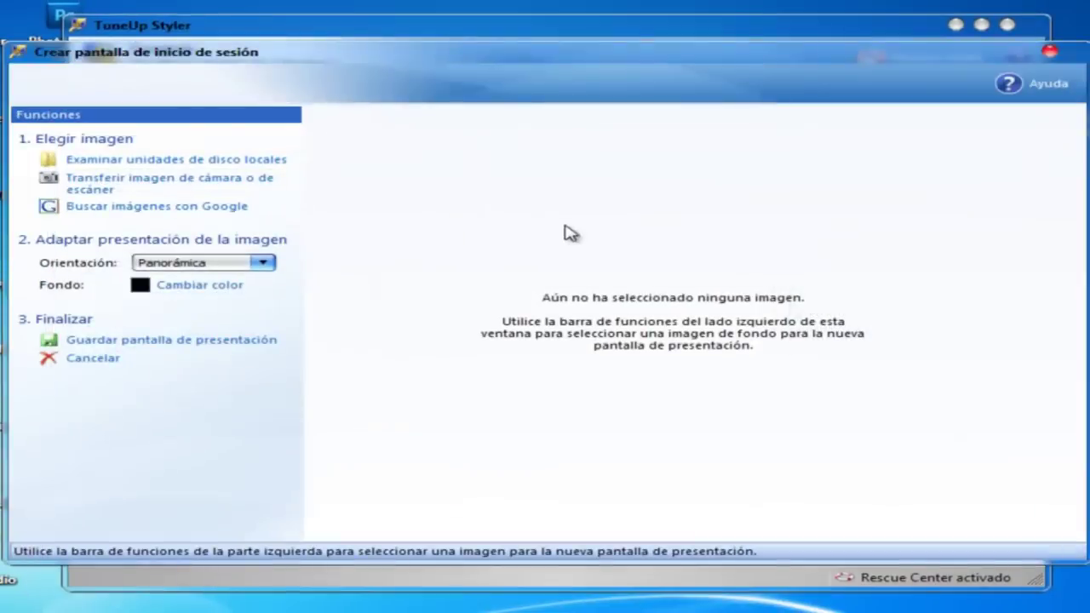
left_click(182, 161)
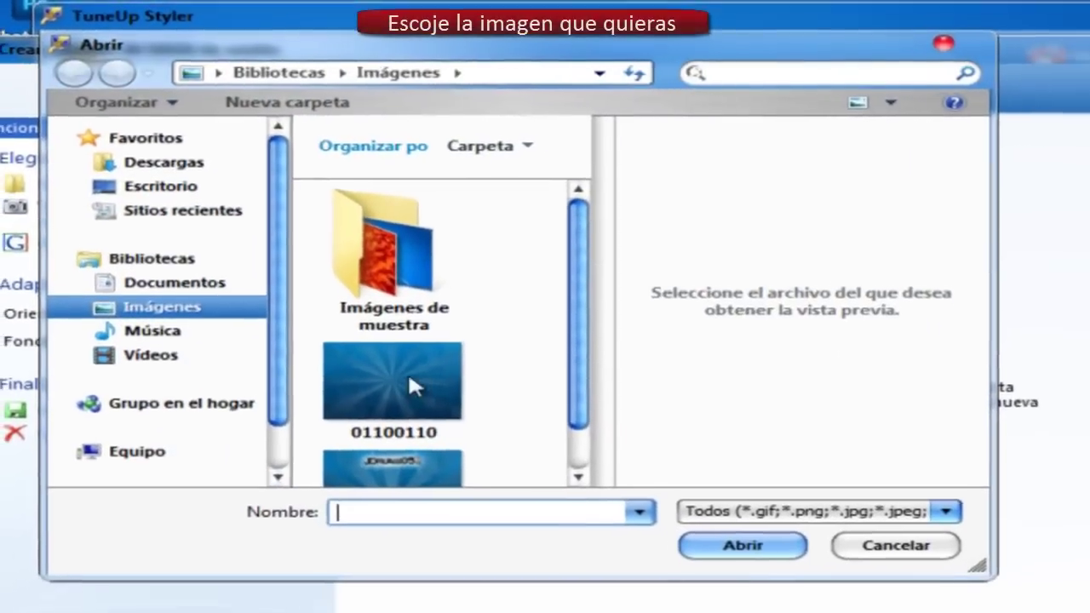
double_click(408, 375)
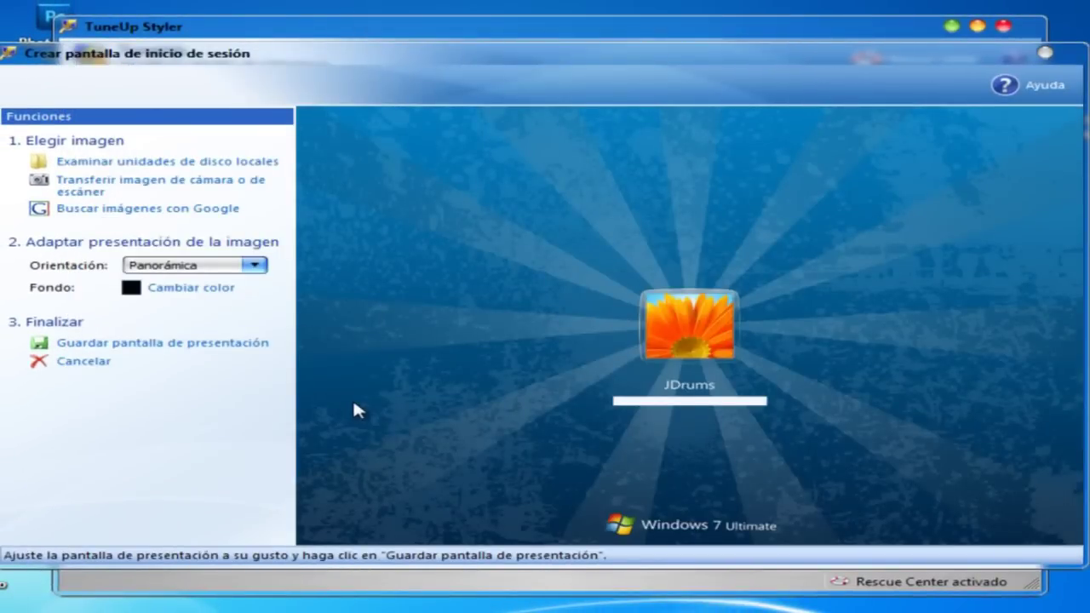
Save the new login screen under the name JDrums05.
left_click(185, 345)
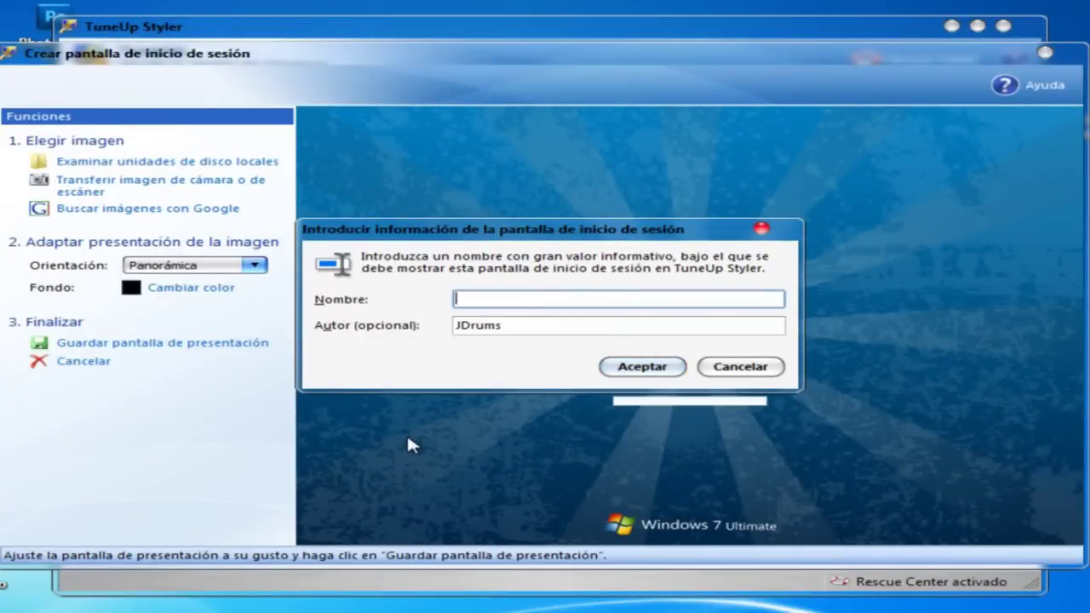
type("JDrums05")
left_click(611, 368)
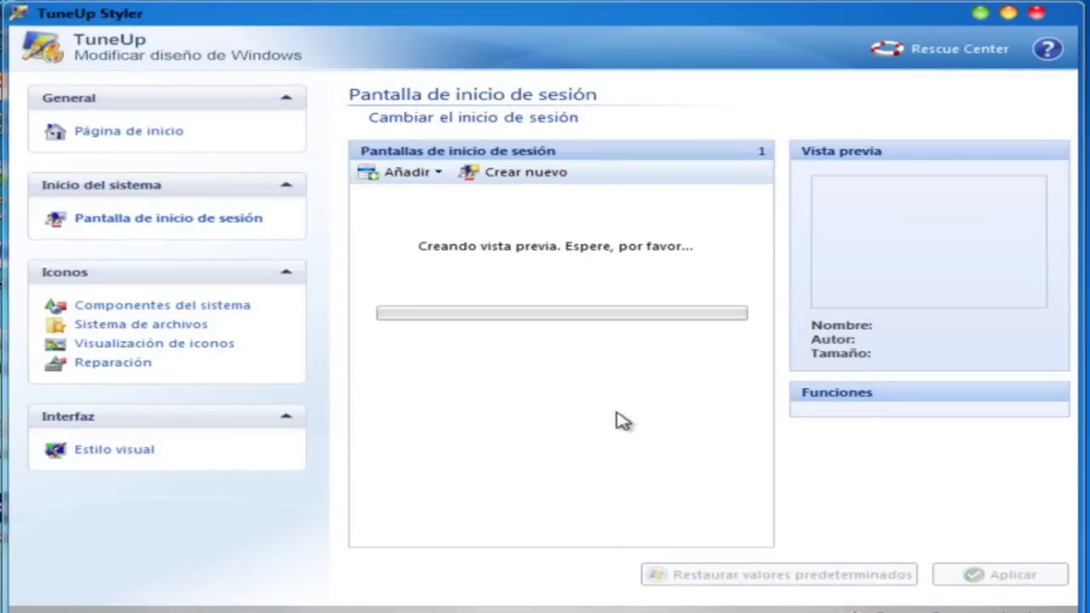
View the large preview of the JDrums05 login screen, close it and apply that screen.
left_click(864, 421)
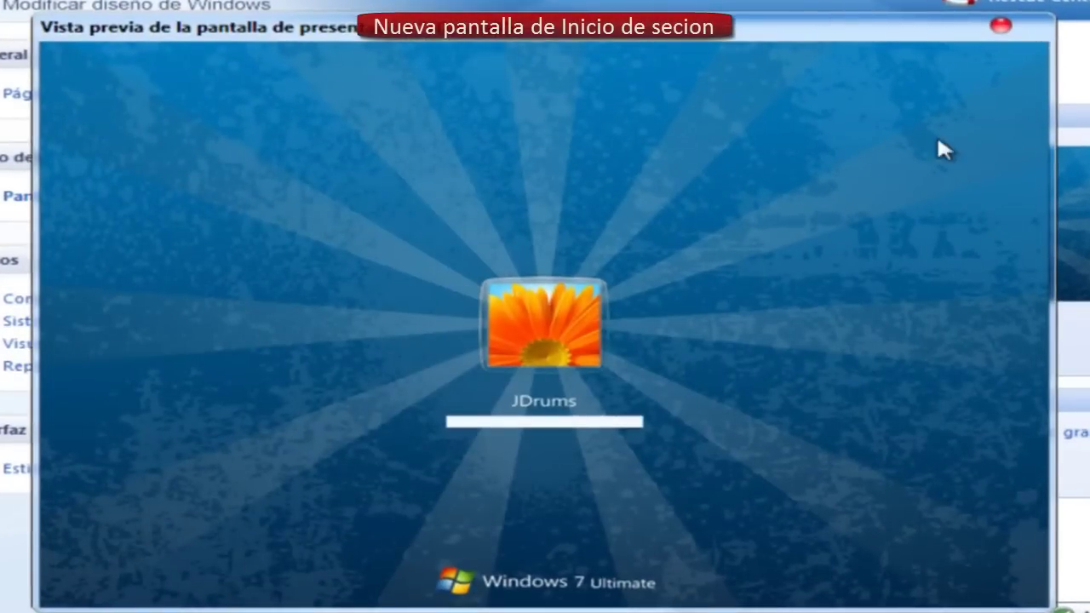
left_click(1001, 25)
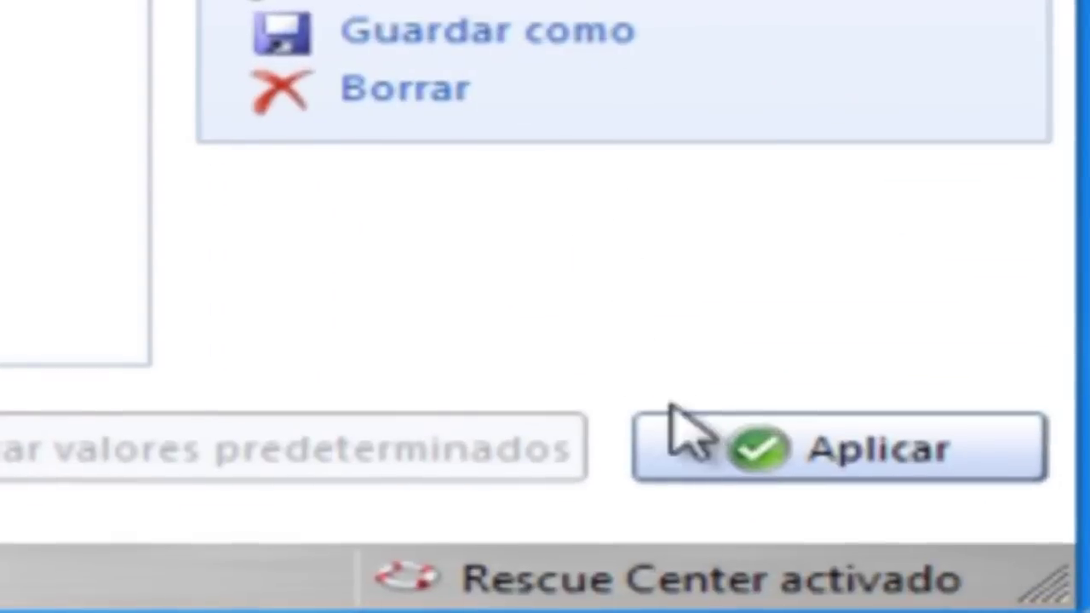
left_click(824, 484)
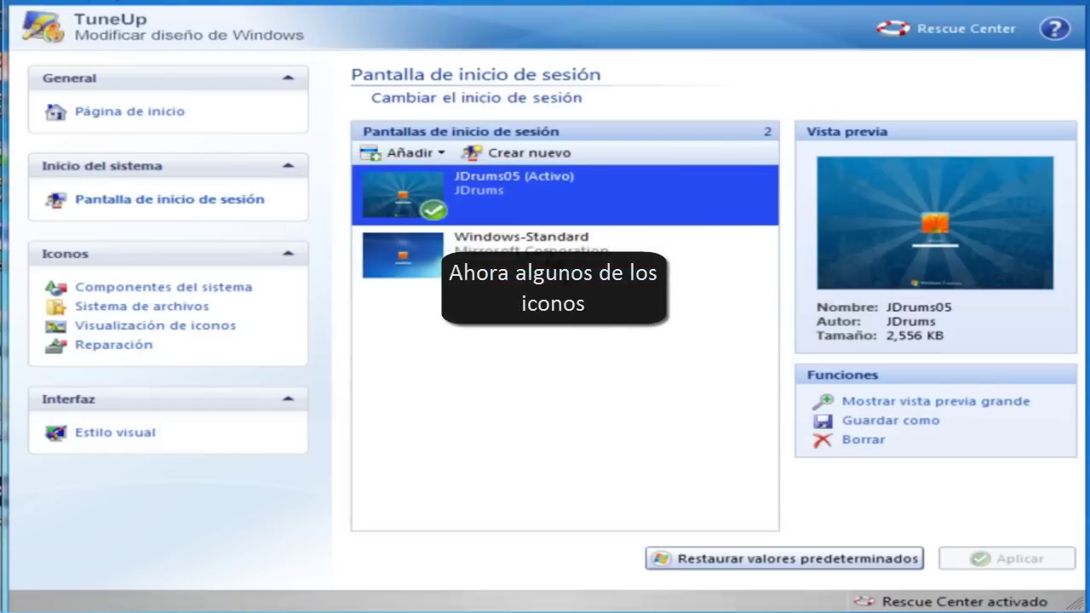
left_click(550, 256)
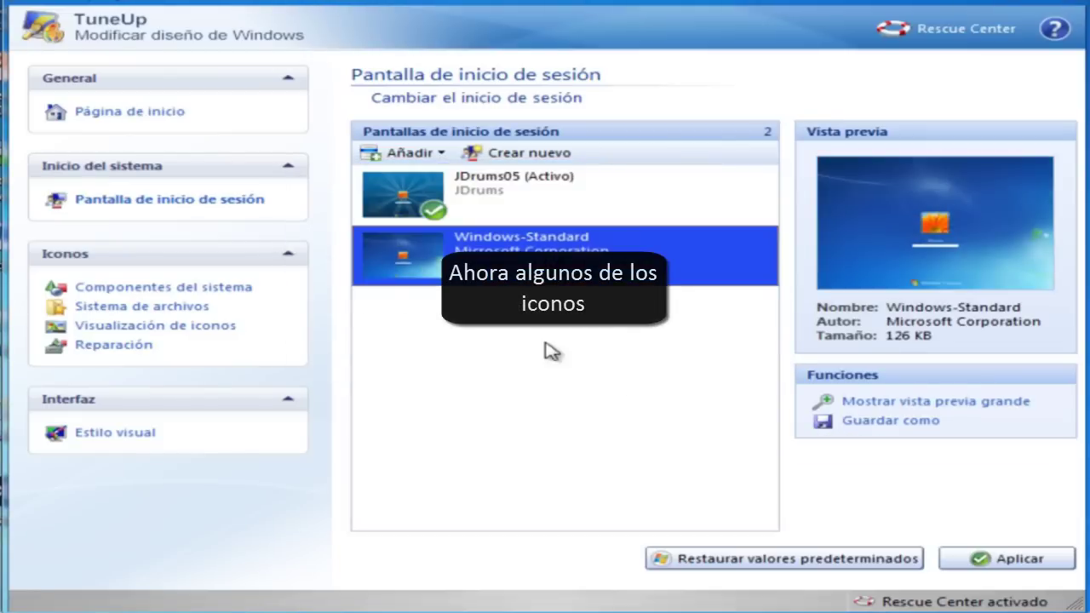
Start changing the Escritorio icon in the system components and browse to the folder C:\ICO.
left_click(194, 288)
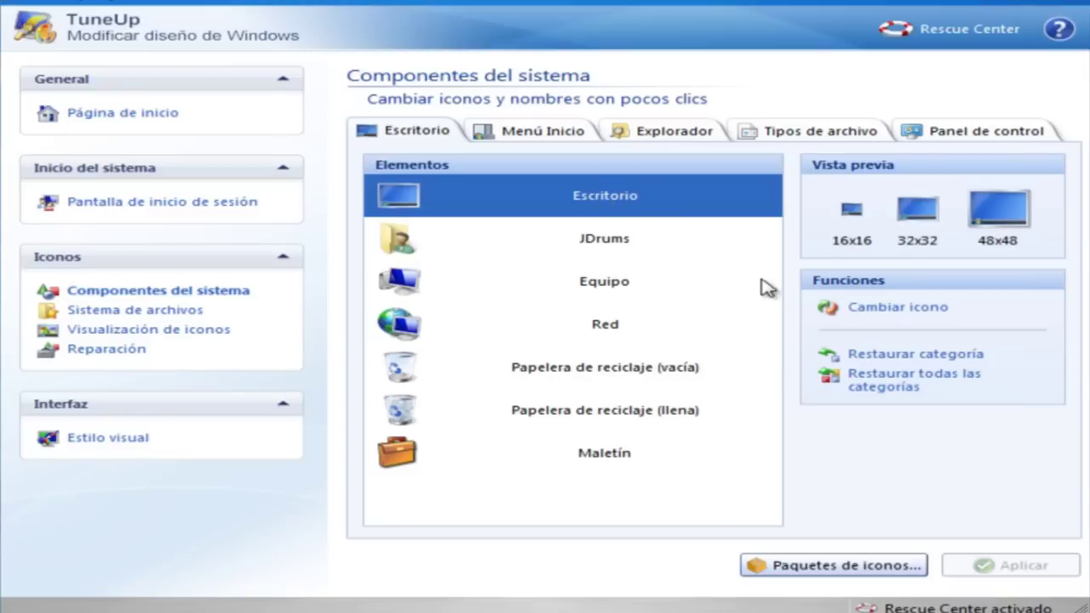
left_click(892, 310)
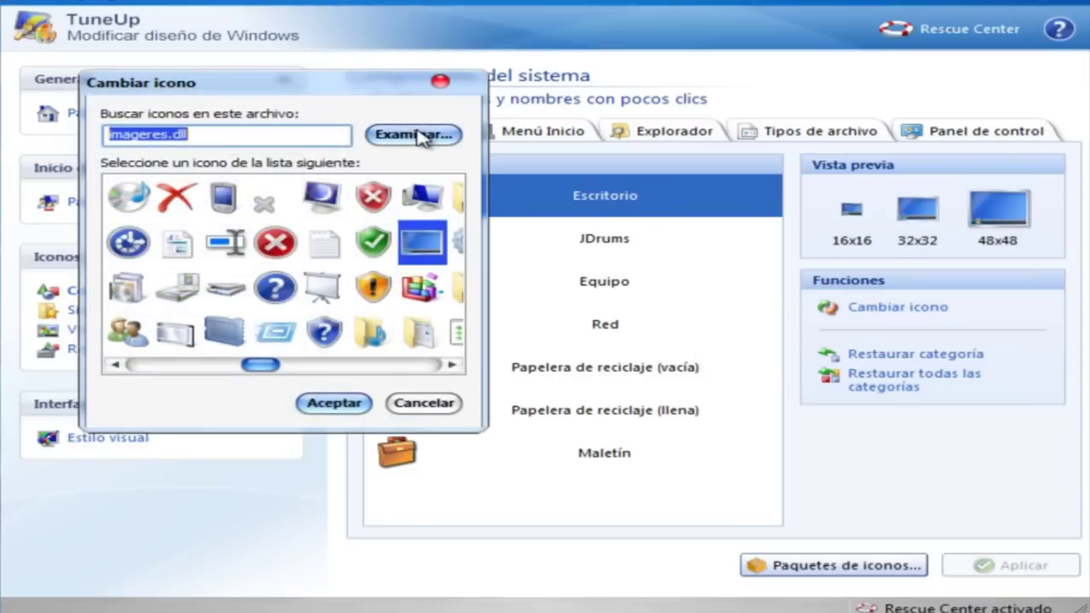
left_click(420, 136)
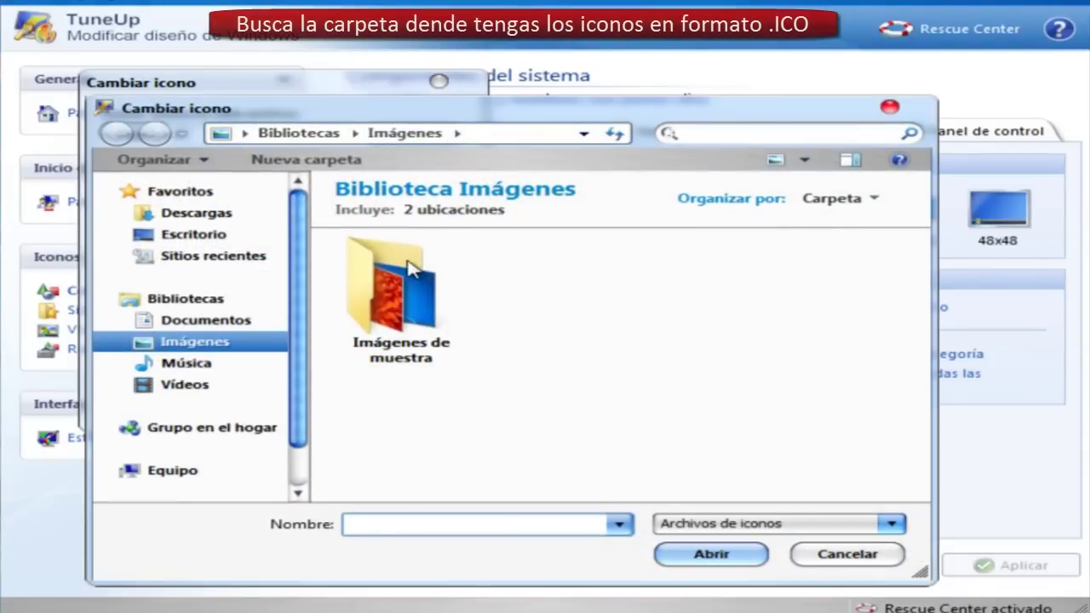
left_click(205, 471)
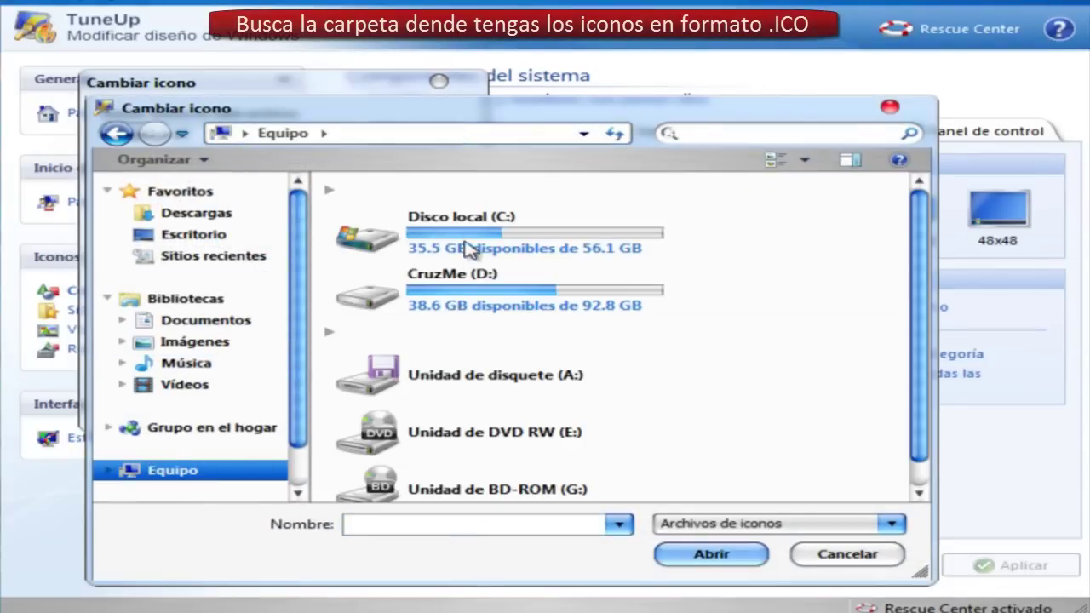
double_click(467, 247)
double_click(377, 239)
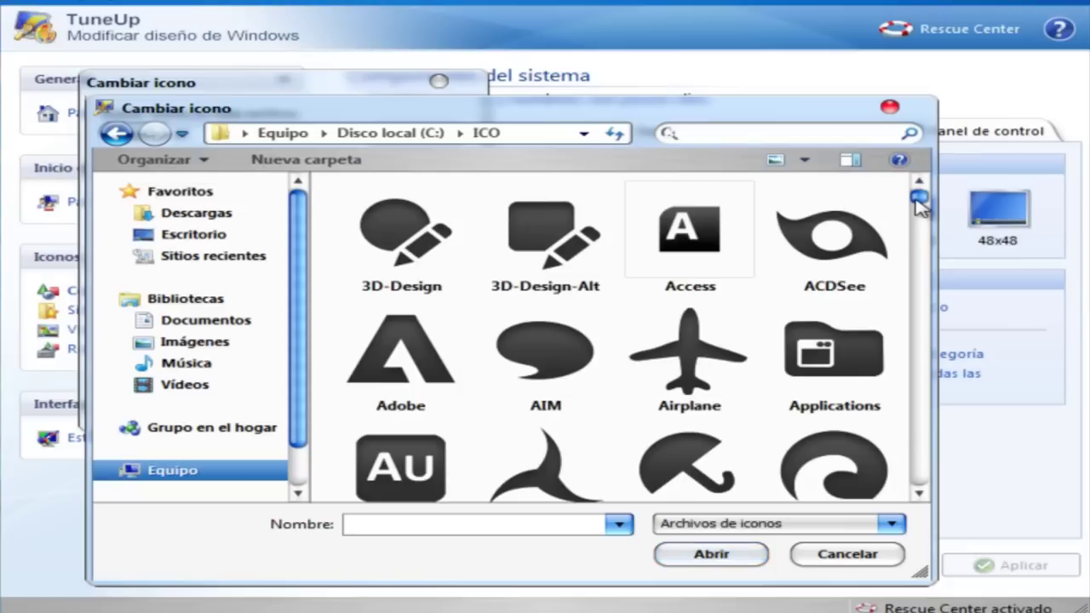
Choose Television.ico as the Escritorio icon and apply the change.
left_click_drag(920, 204, 924, 252)
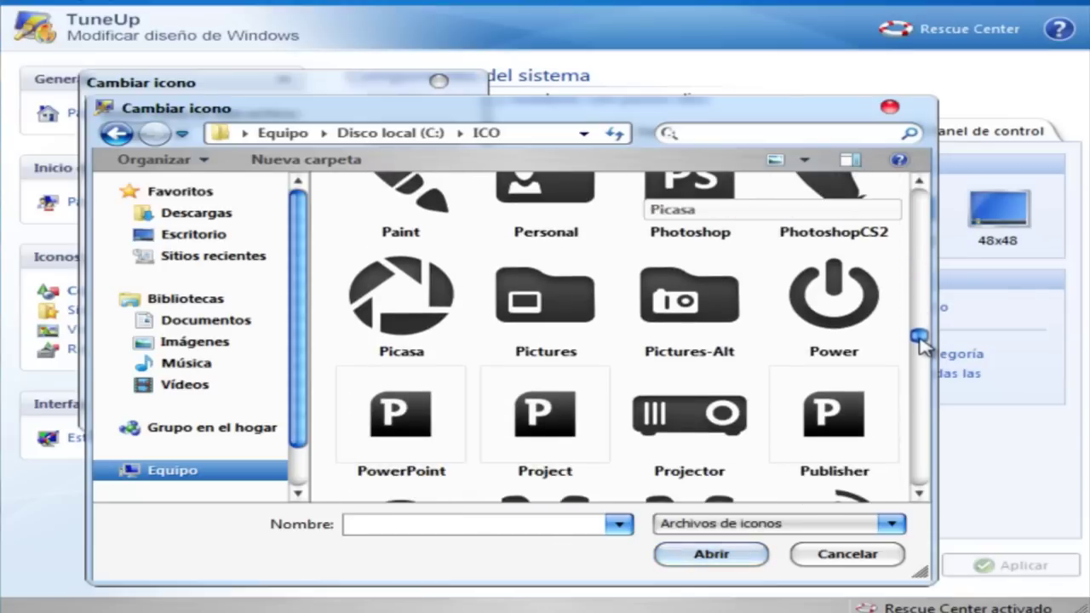
left_click_drag(921, 362, 924, 383)
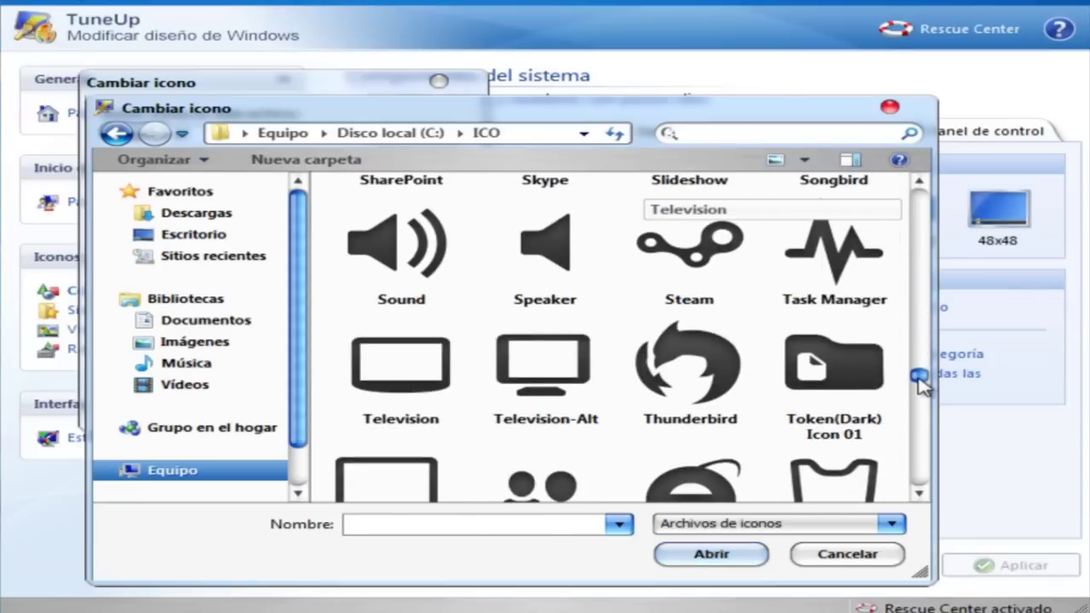
double_click(408, 362)
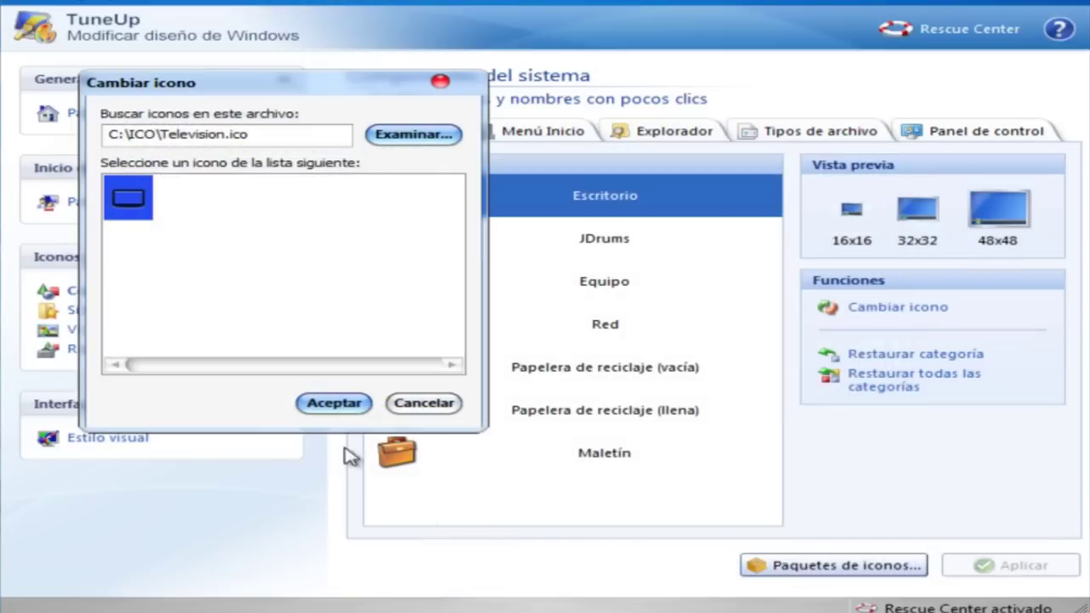
left_click(334, 403)
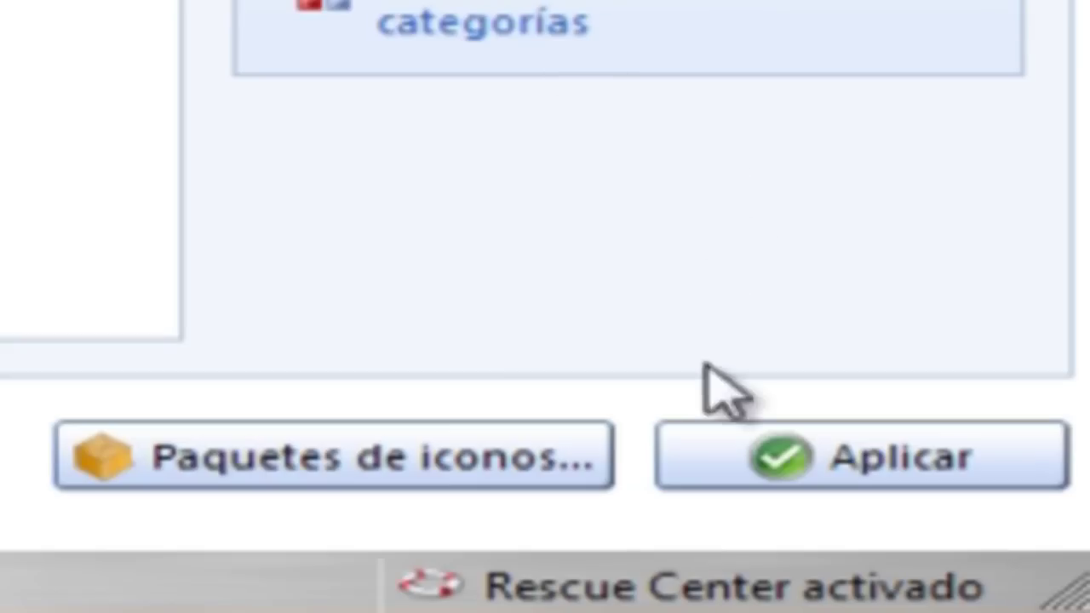
left_click(840, 501)
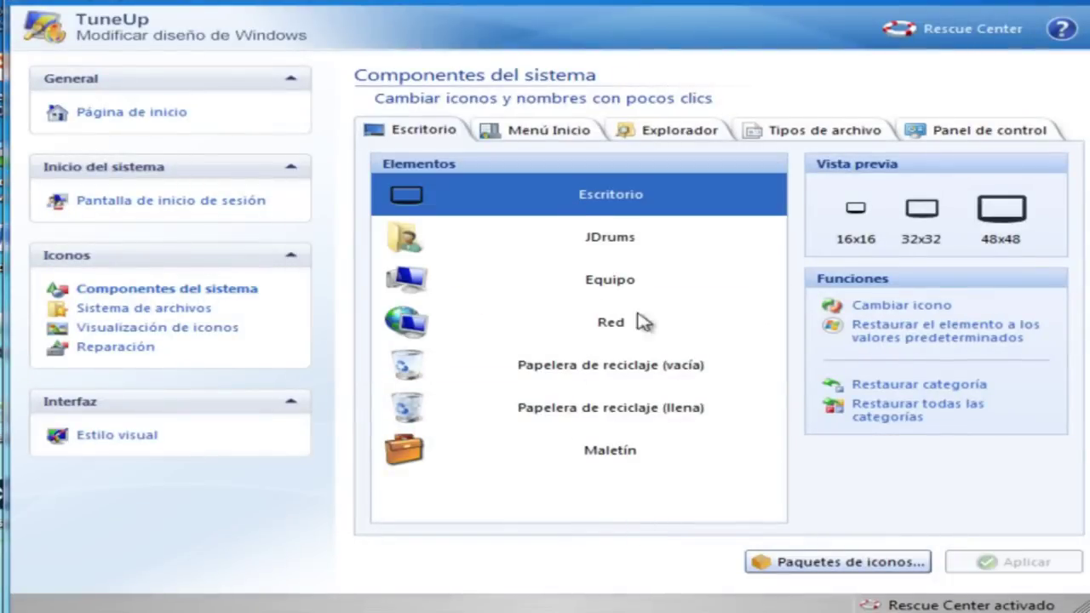
Look through the system icons for Menú Inicio, Explorador, Tipos de archivo and Panel de control, then return to Escritorio.
left_click(566, 135)
left_click(667, 132)
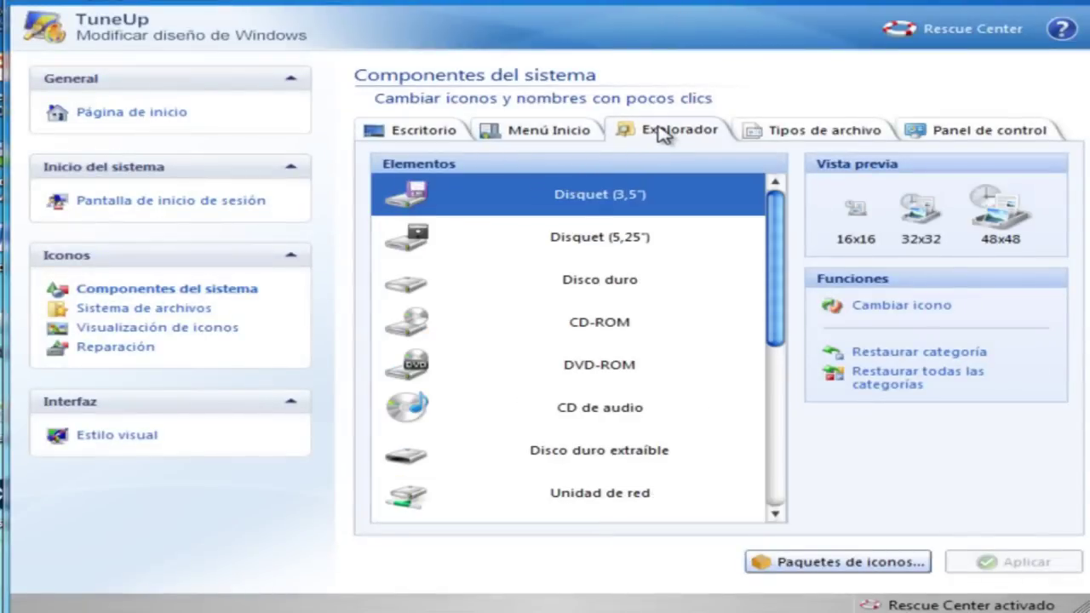
left_click(809, 135)
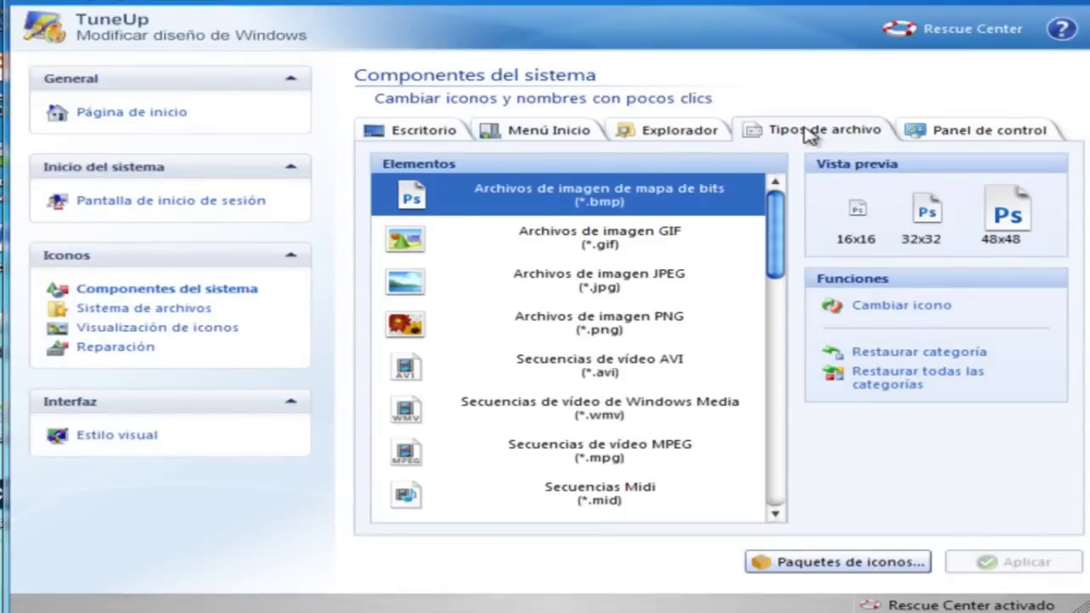
left_click(993, 135)
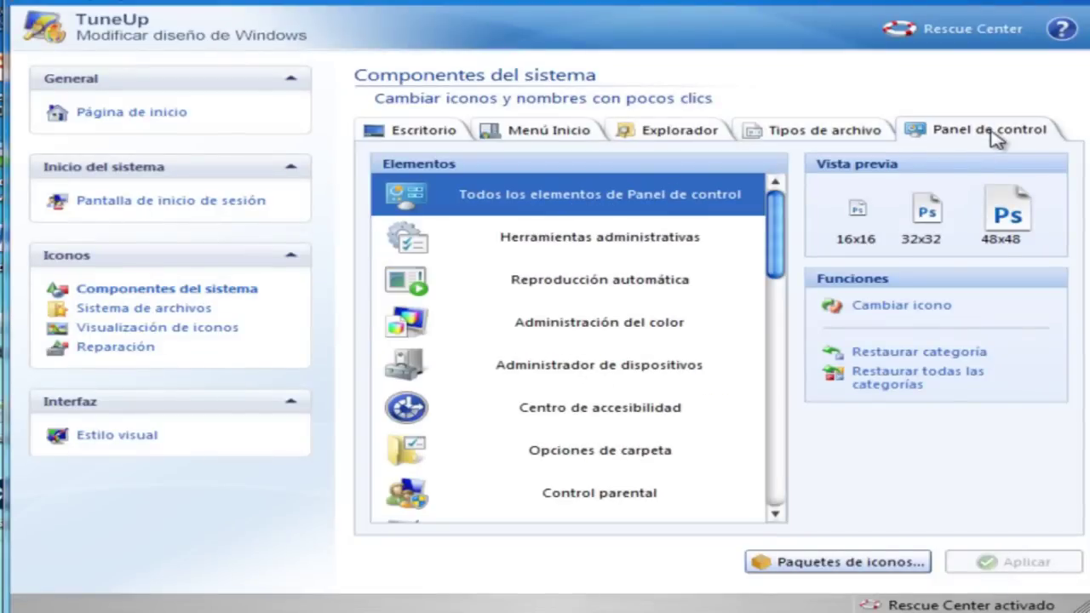
left_click(414, 132)
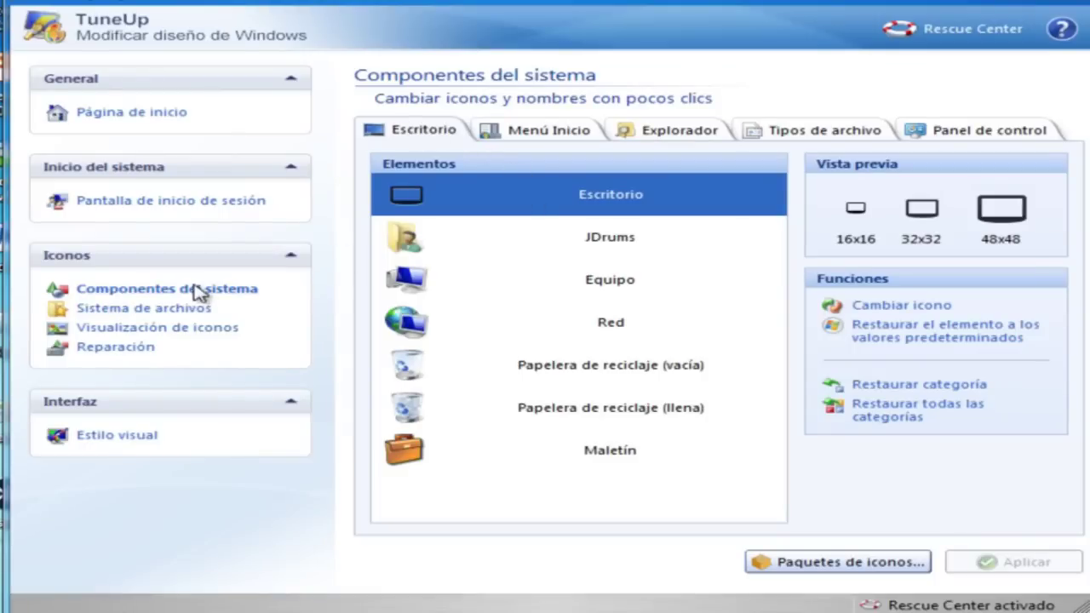
Start changing the icon of Unidad de disquete (A:) in the file system and browse to C:\ICO.
left_click(180, 311)
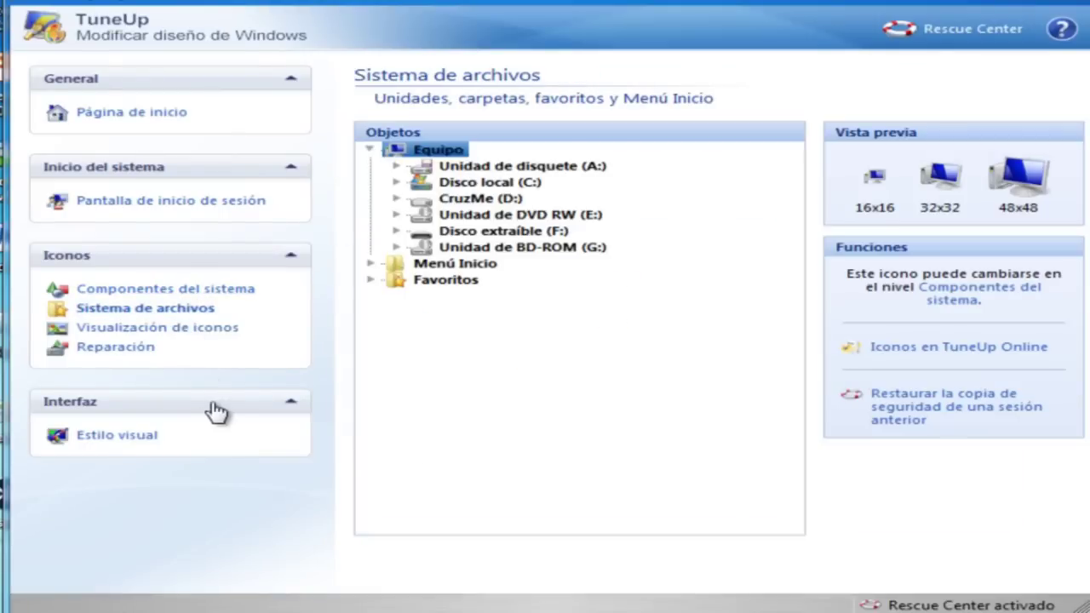
left_click(494, 168)
left_click(916, 277)
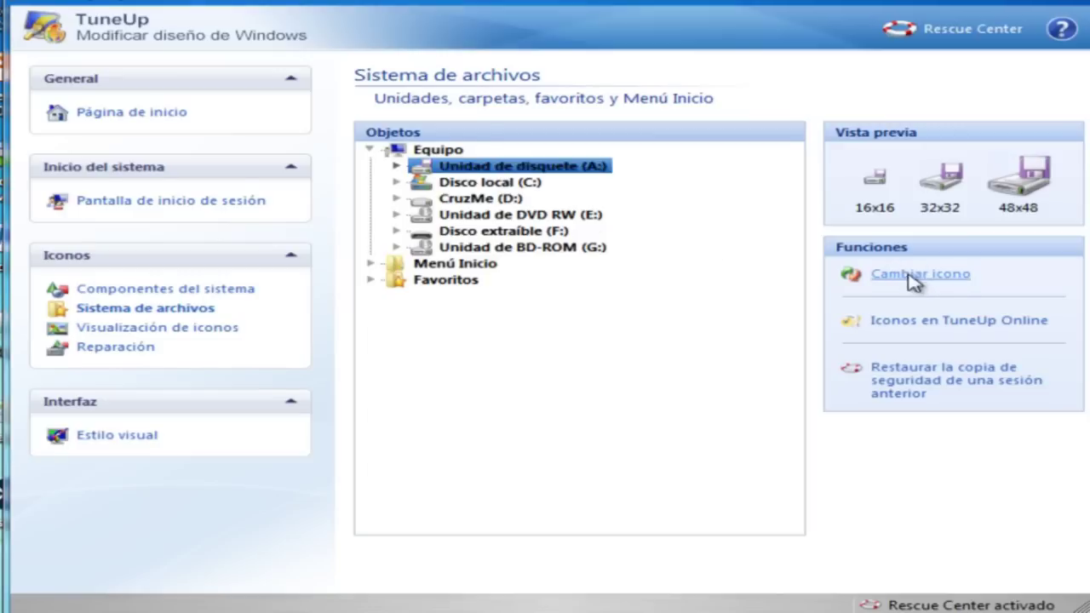
left_click(447, 138)
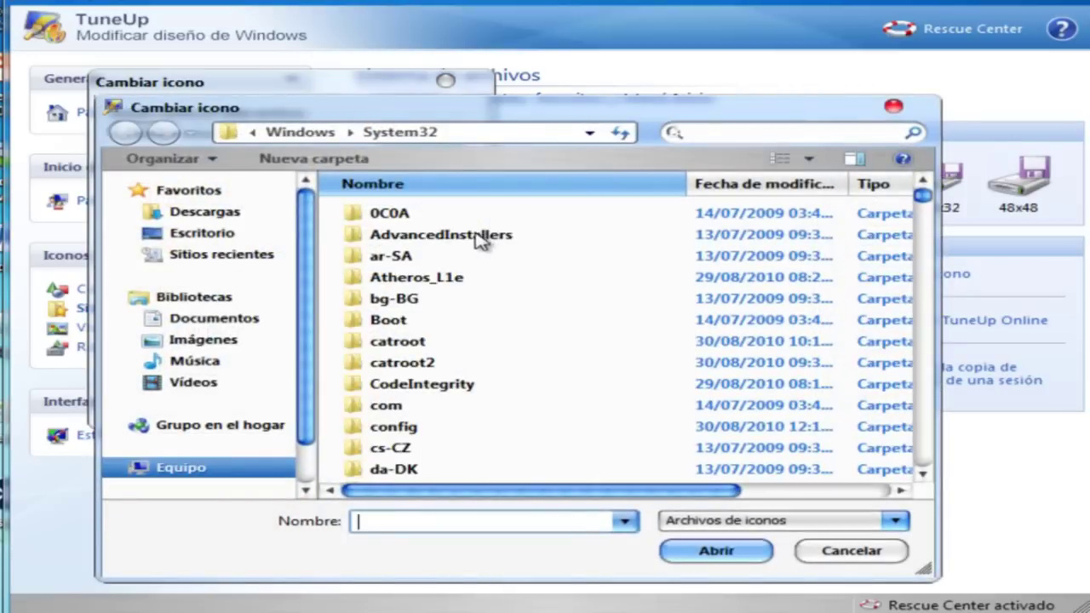
left_click(198, 473)
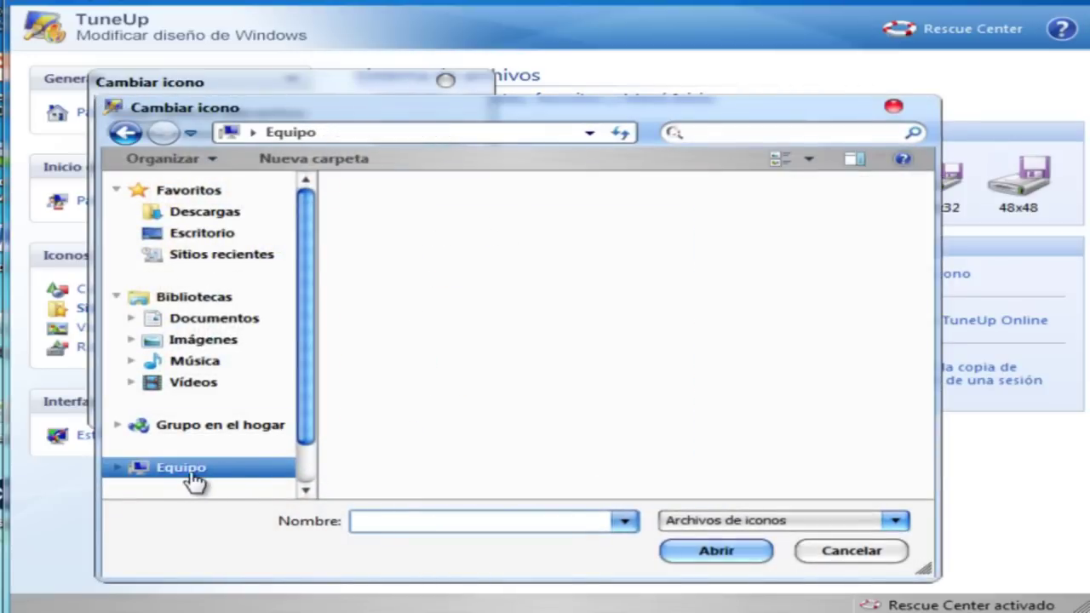
double_click(392, 234)
double_click(399, 239)
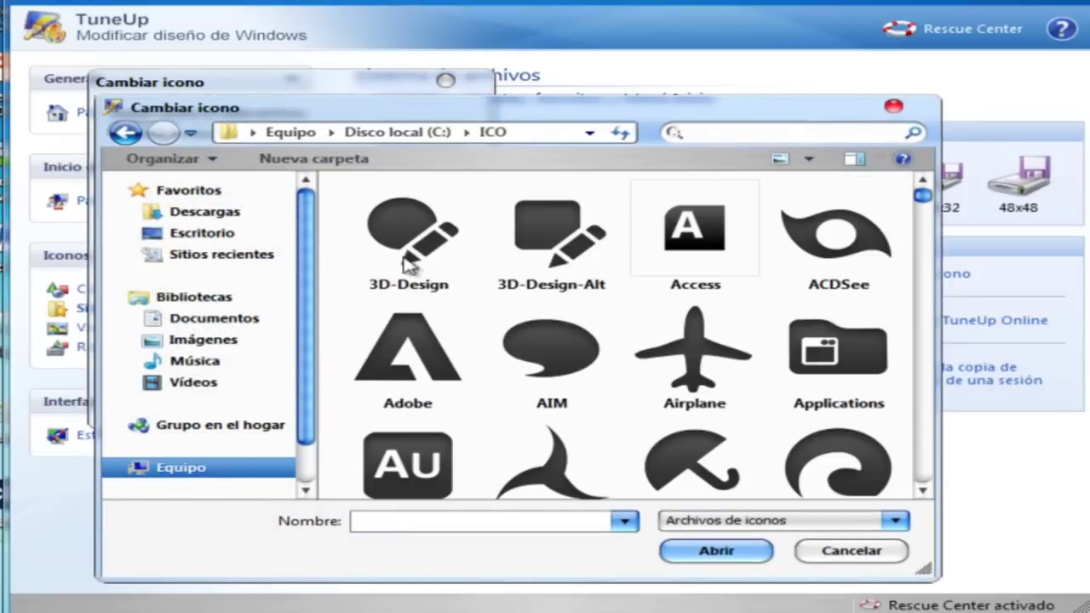
Assign document-save.ico to Unidad de disquete (A:) and open the Equipo window to check the drive's icon.
scroll(443, 327, "down", 5)
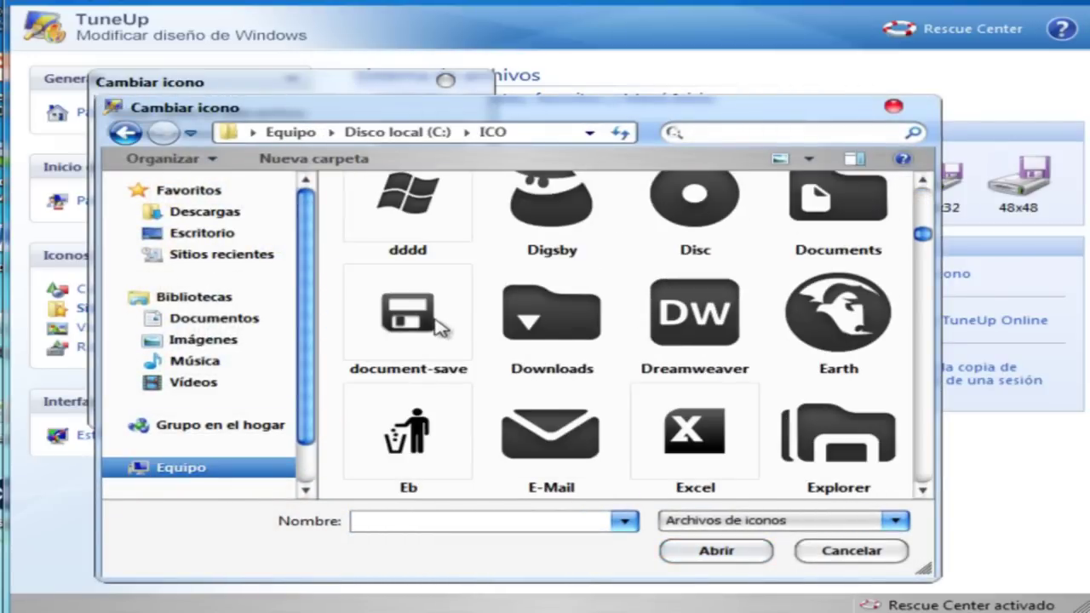
left_click(417, 322)
double_click(417, 322)
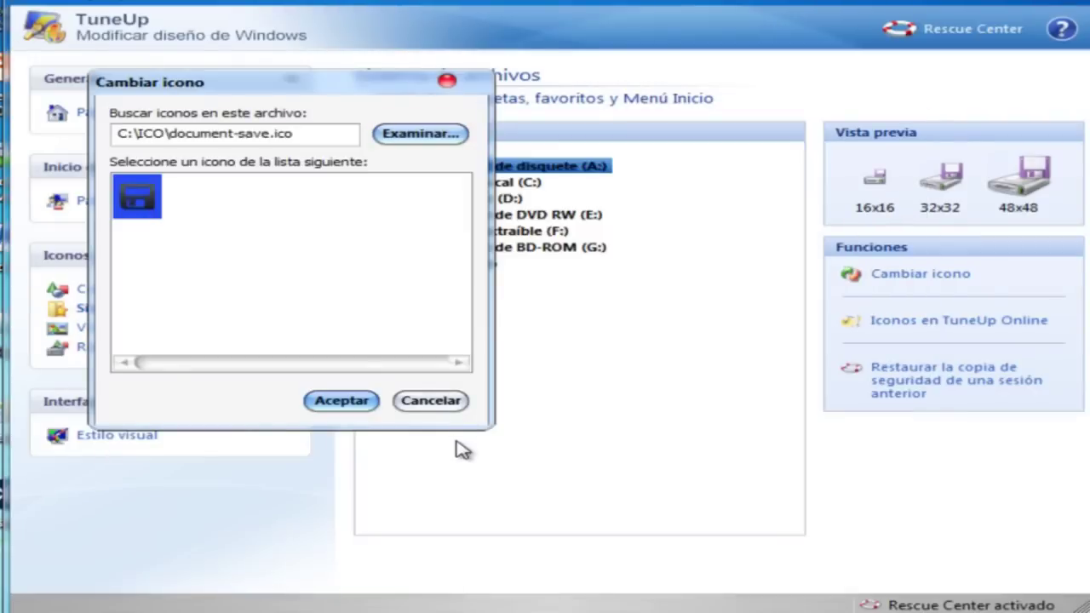
left_click(359, 402)
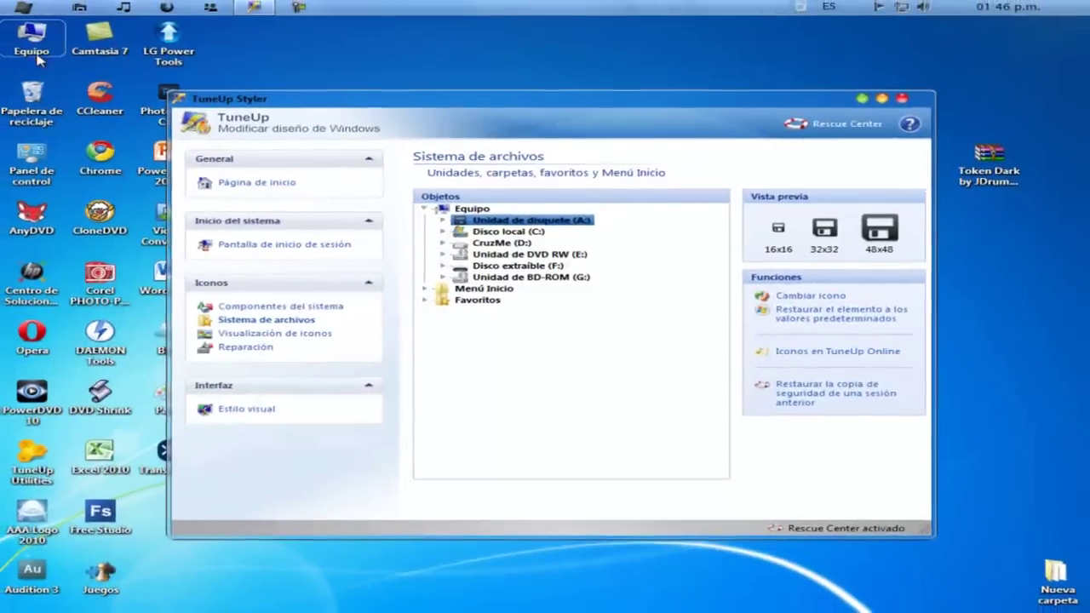
double_click(37, 56)
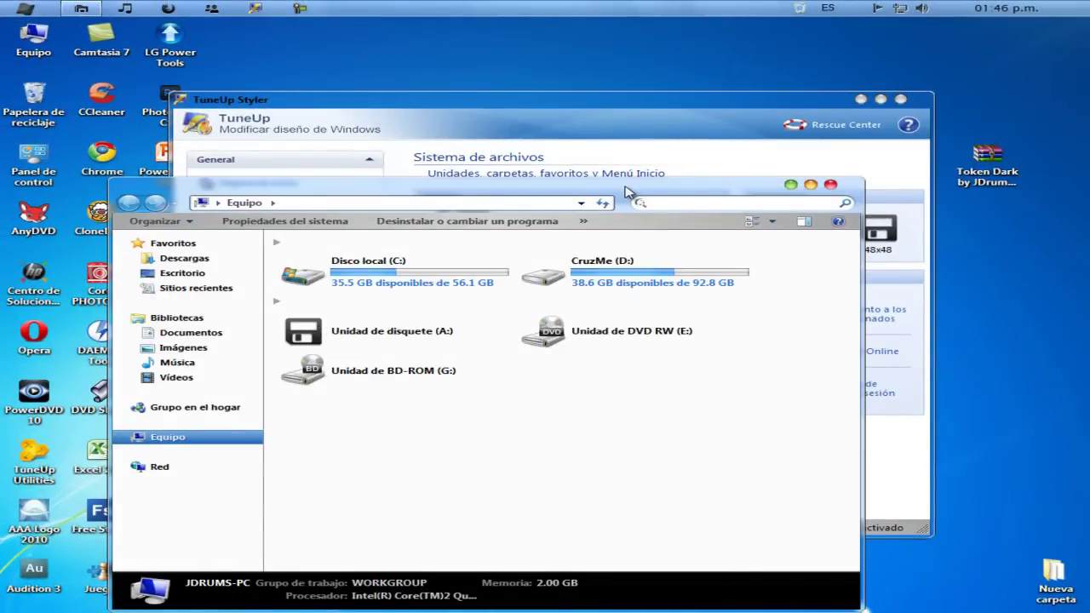
left_click_drag(628, 192, 631, 115)
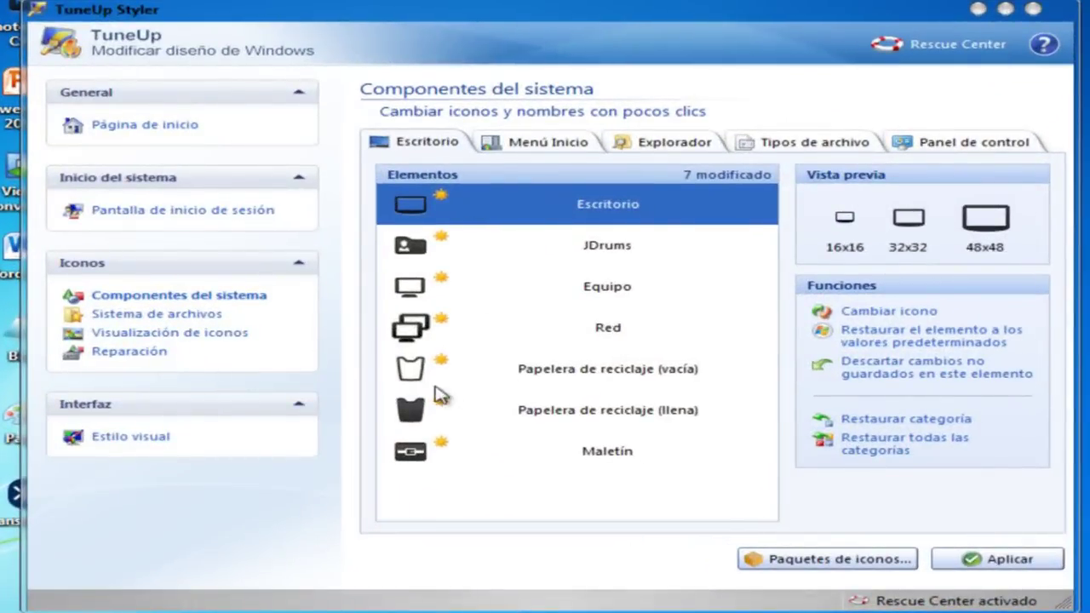
Review the modified icons in the Menú Inicio, Explorador, Tipos de archivo and Panel de control categories.
left_click(519, 141)
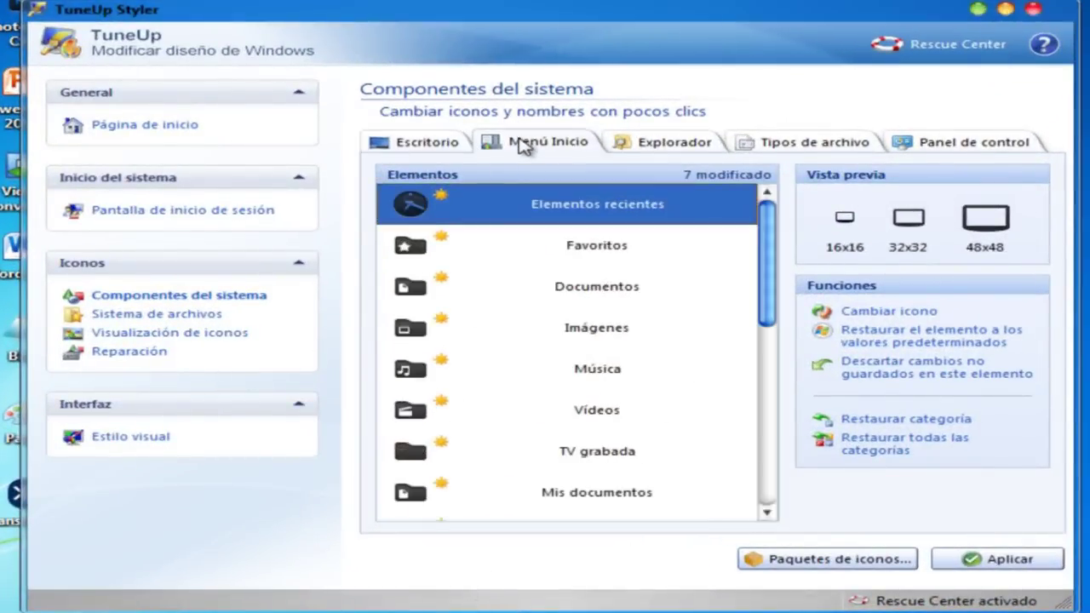
scroll(604, 231, "down", 4)
scroll(604, 231, "up", 4)
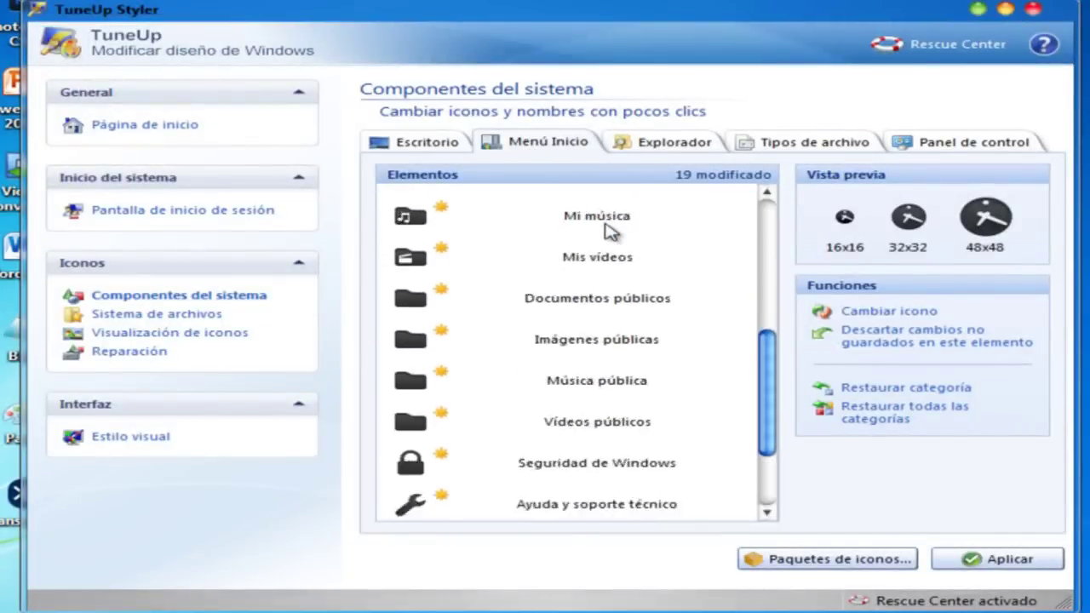
left_click(652, 145)
scroll(699, 243, "down", 3)
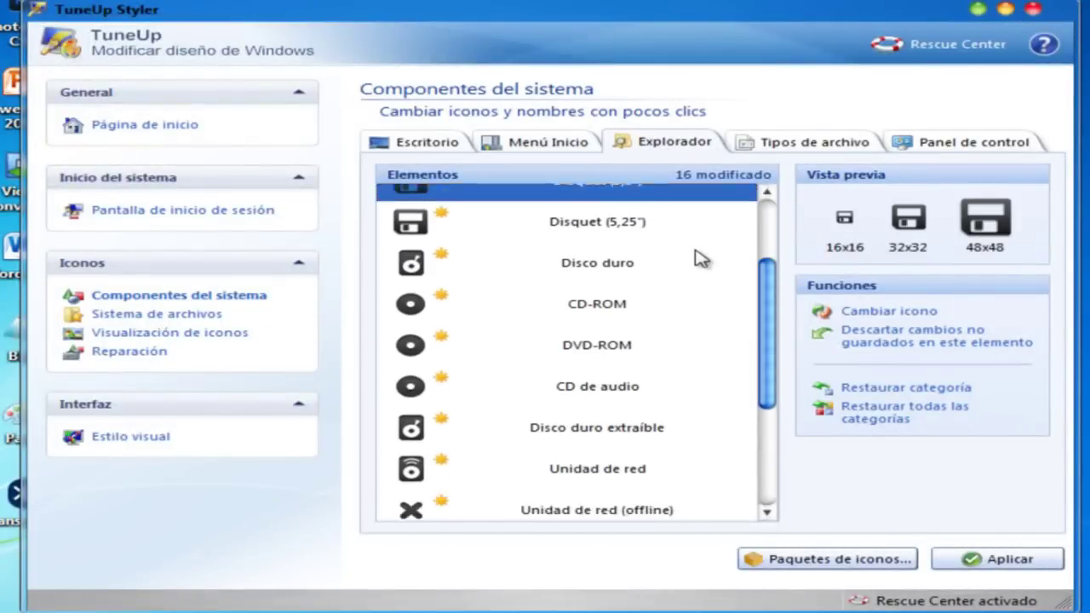
scroll(700, 260, "down", 1)
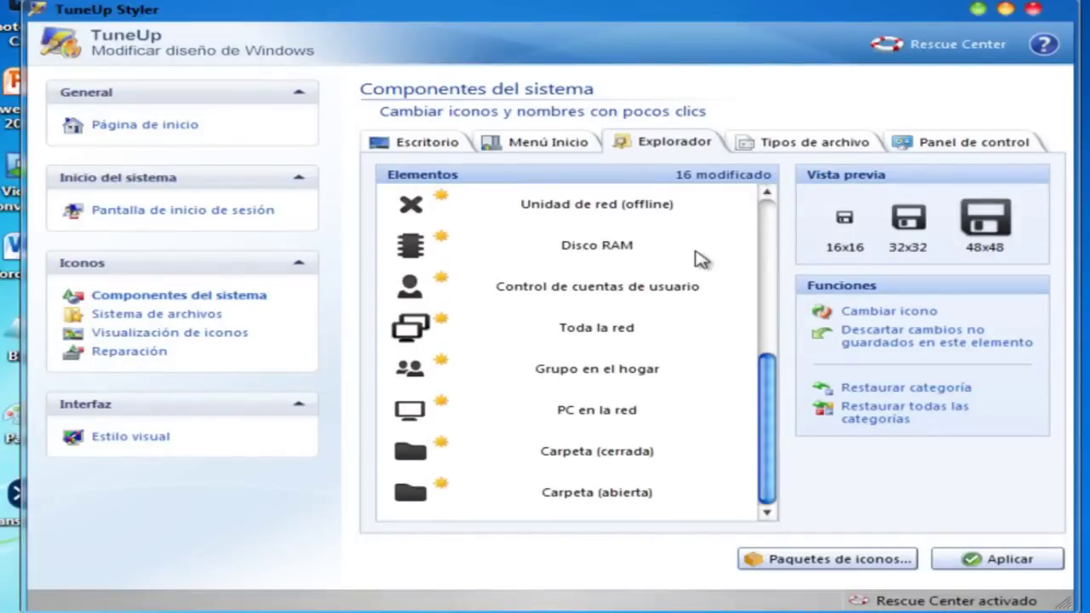
left_click(743, 141)
scroll(723, 235, "down", 4)
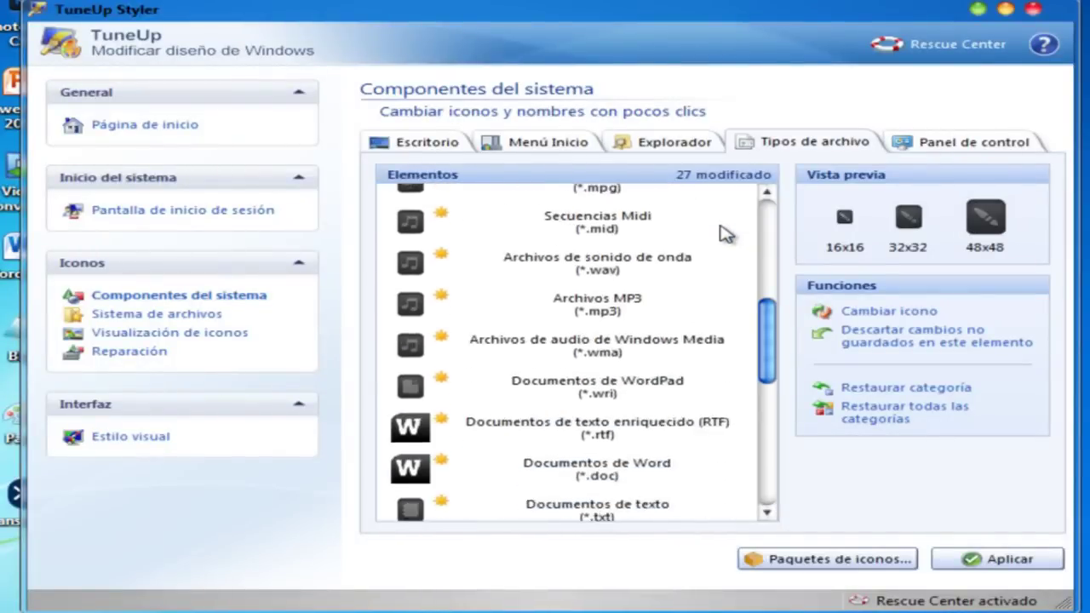
scroll(725, 232, "down", 6)
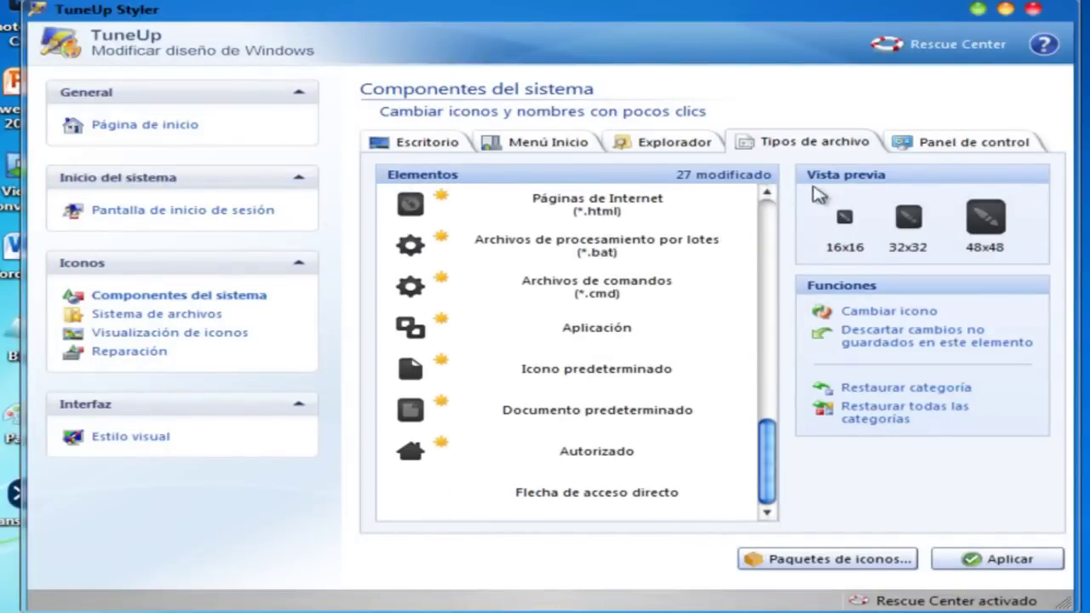
left_click(934, 144)
scroll(680, 276, "down", 4)
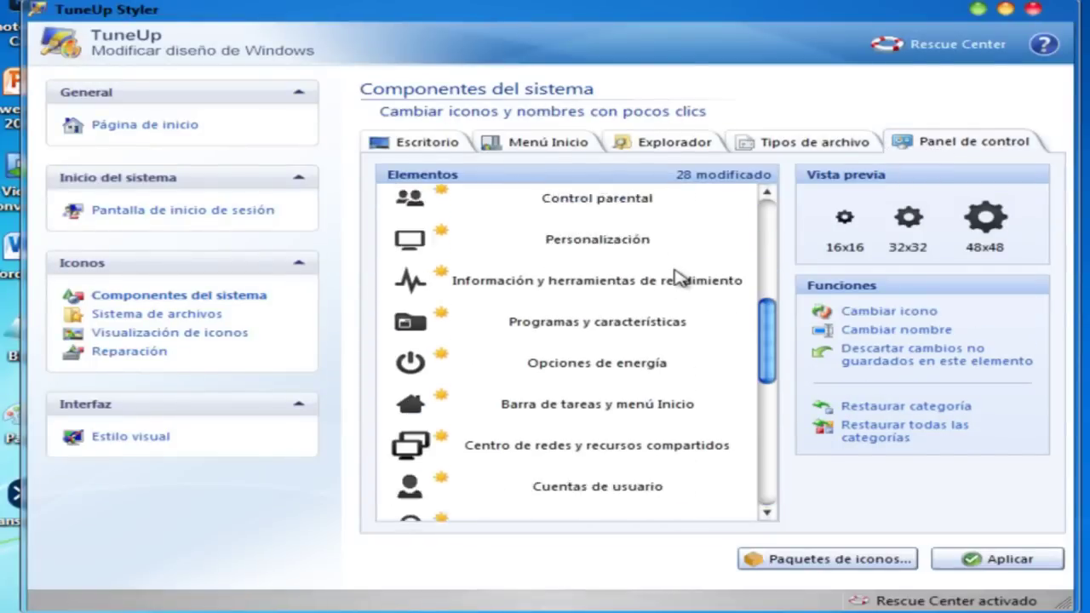
scroll(677, 278, "down", 7)
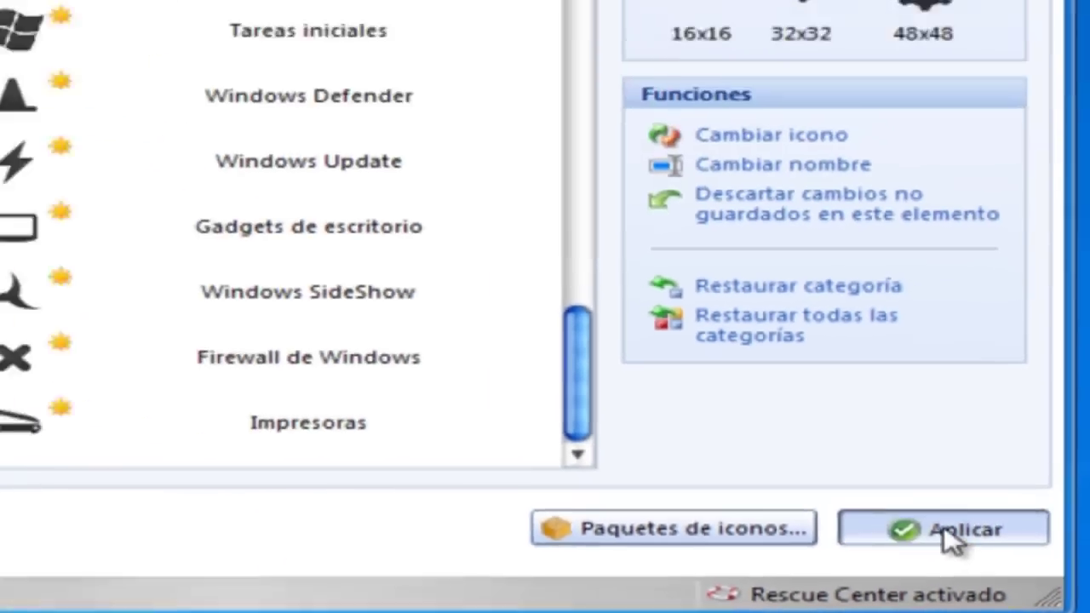
Apply all modified system component icons and open Equipo from the Start menu to check the result.
left_click(953, 538)
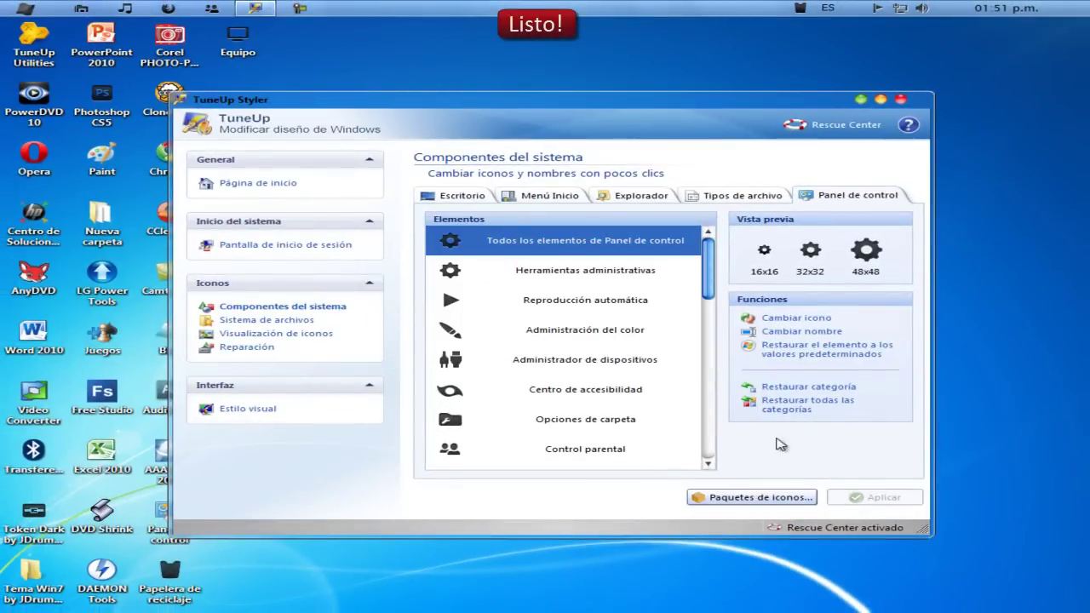
left_click(22, 7)
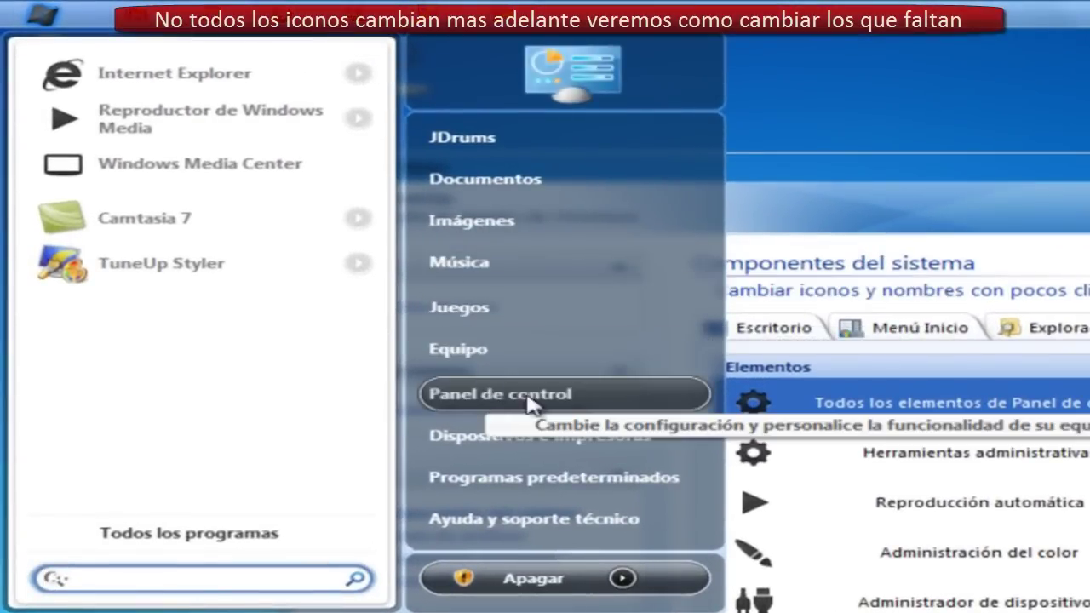
left_click(493, 345)
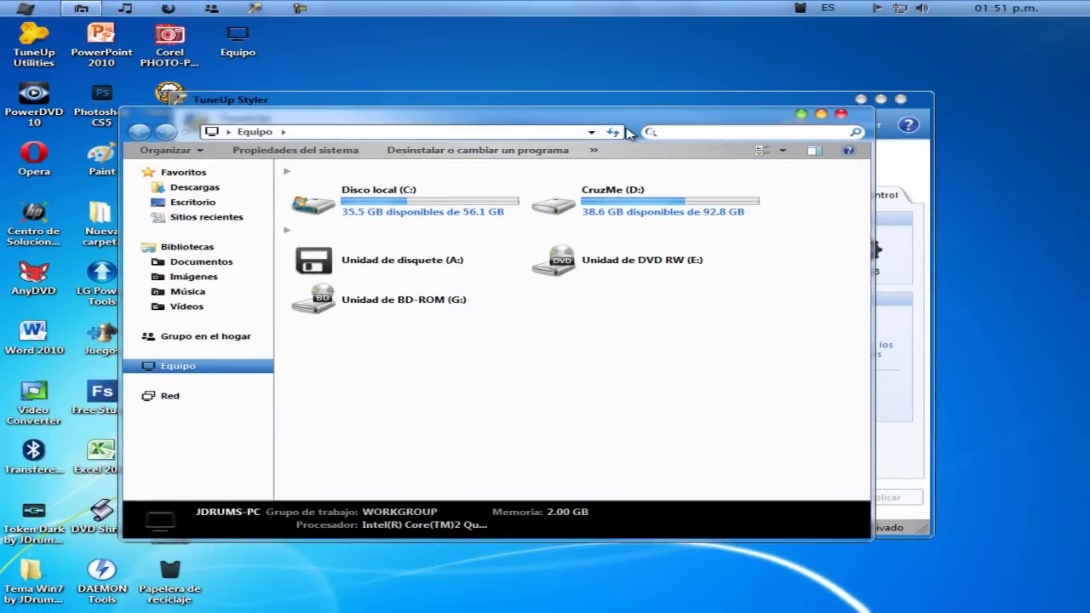
Check the new icons in the Equipo and Bibliotecas windows, close them and look through the Panel de control elements.
left_click_drag(632, 132, 678, 88)
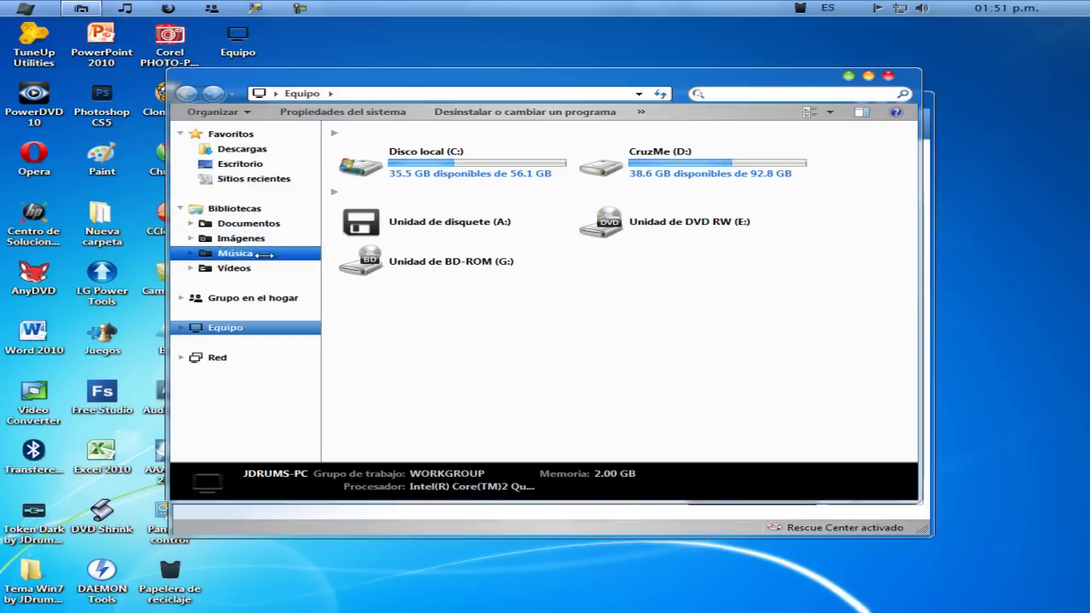
left_click(889, 77)
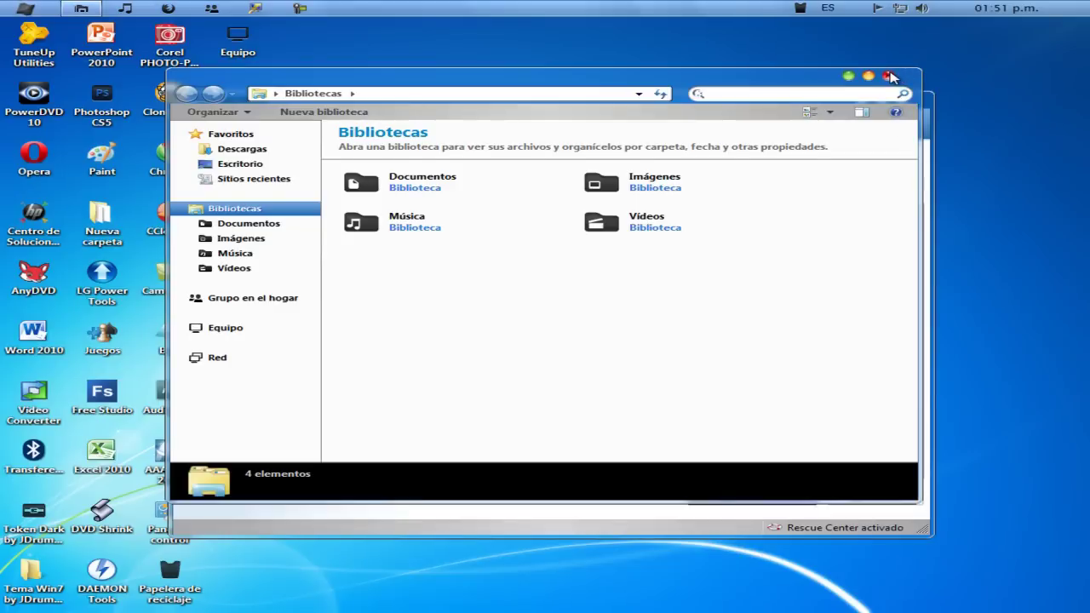
left_click(888, 76)
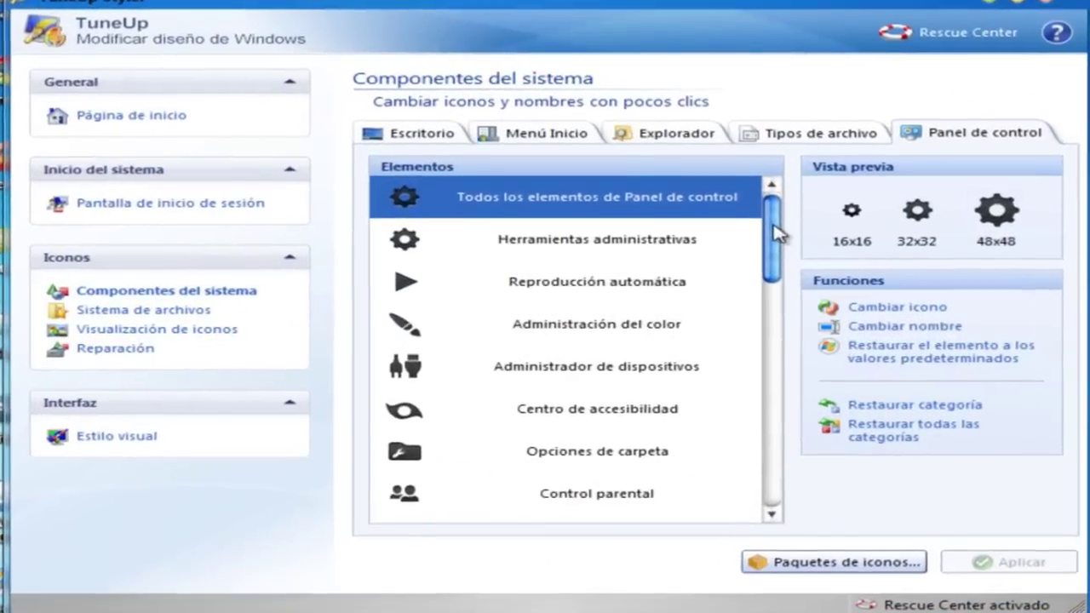
scroll(711, 290, "down", 2)
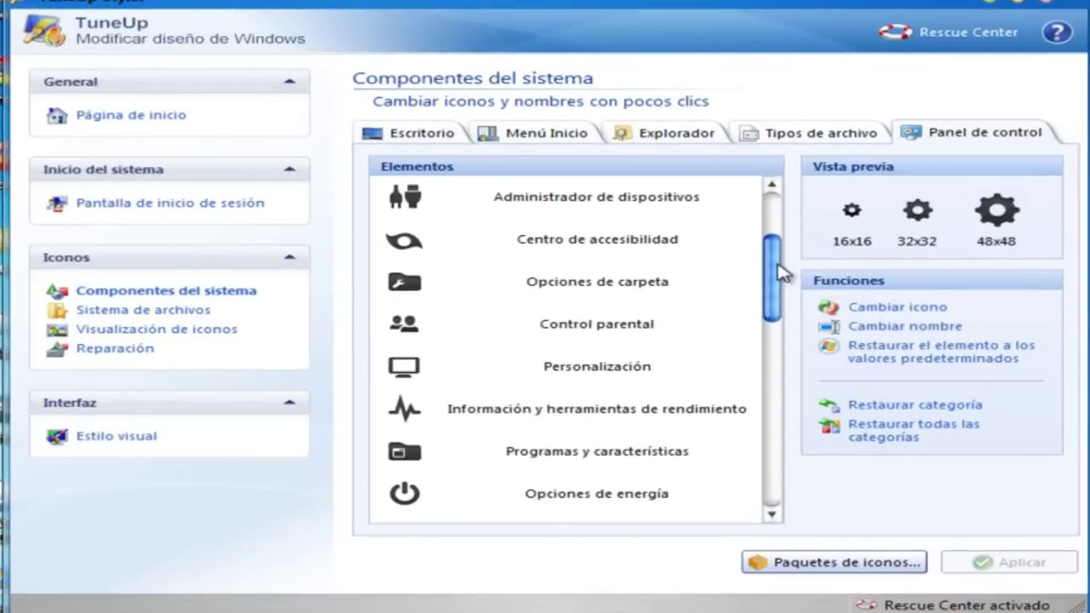
left_click_drag(780, 272, 805, 213)
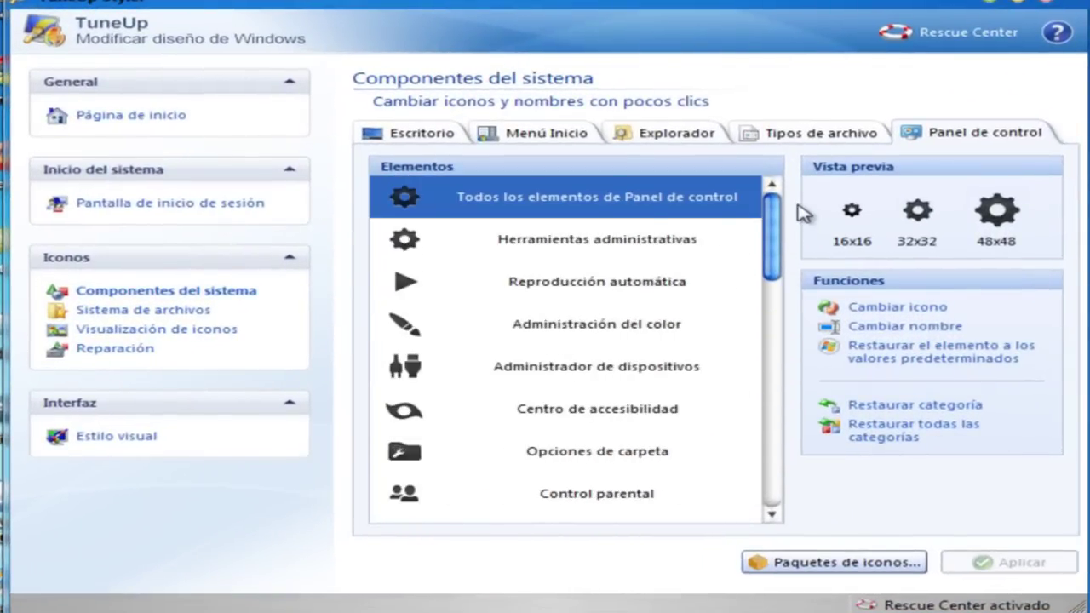
Change the icon of Disco local (C:) in Sistema de archivos to the W icon from the C:\ICO folder.
left_click(174, 312)
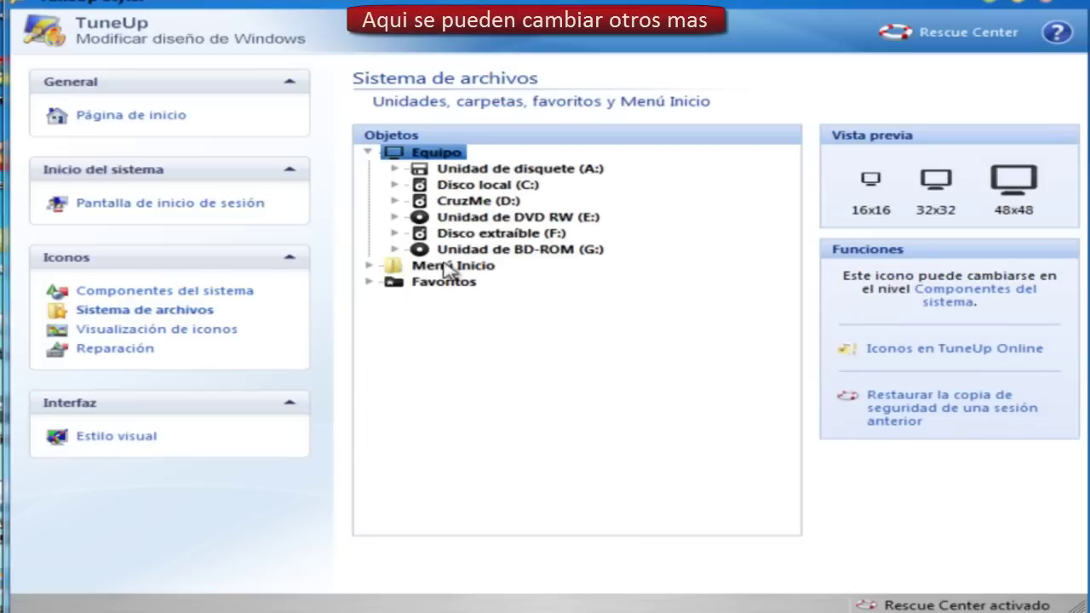
double_click(517, 185)
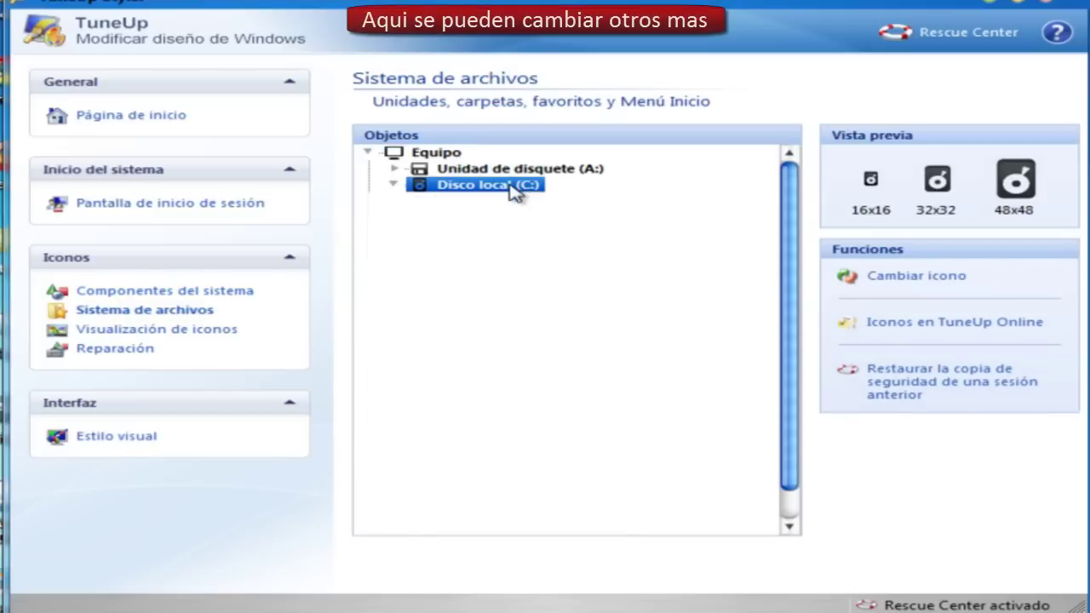
left_click(913, 278)
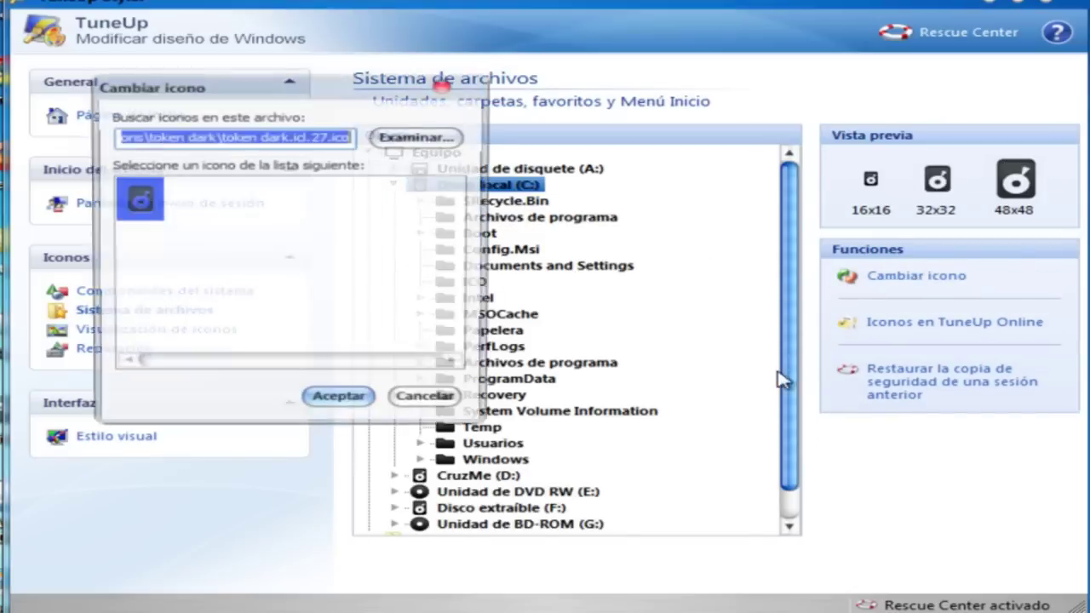
left_click(447, 144)
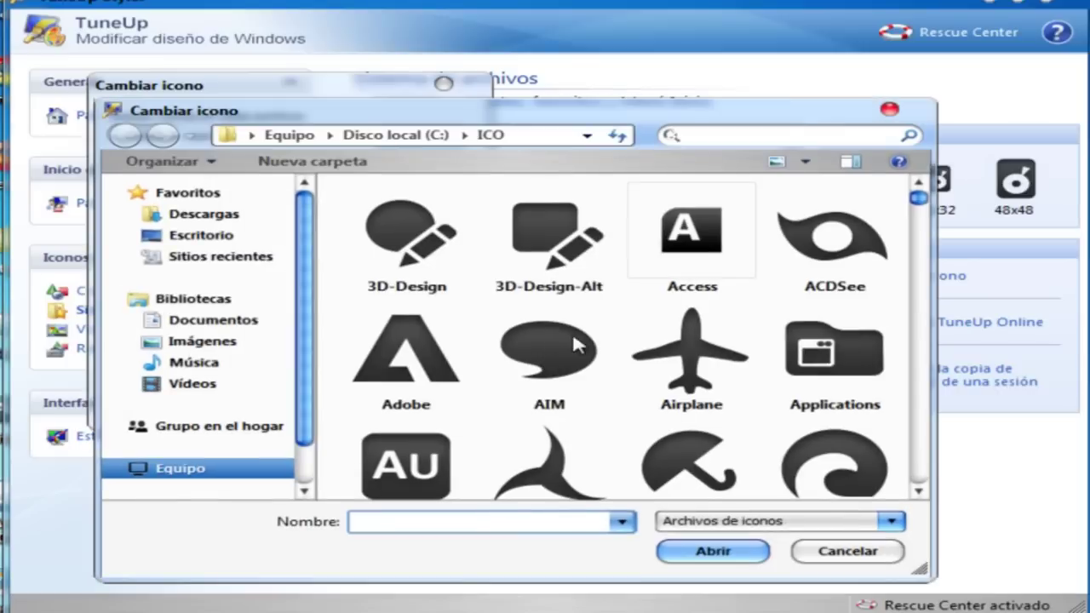
left_click(594, 340)
scroll(594, 341, "down", 5)
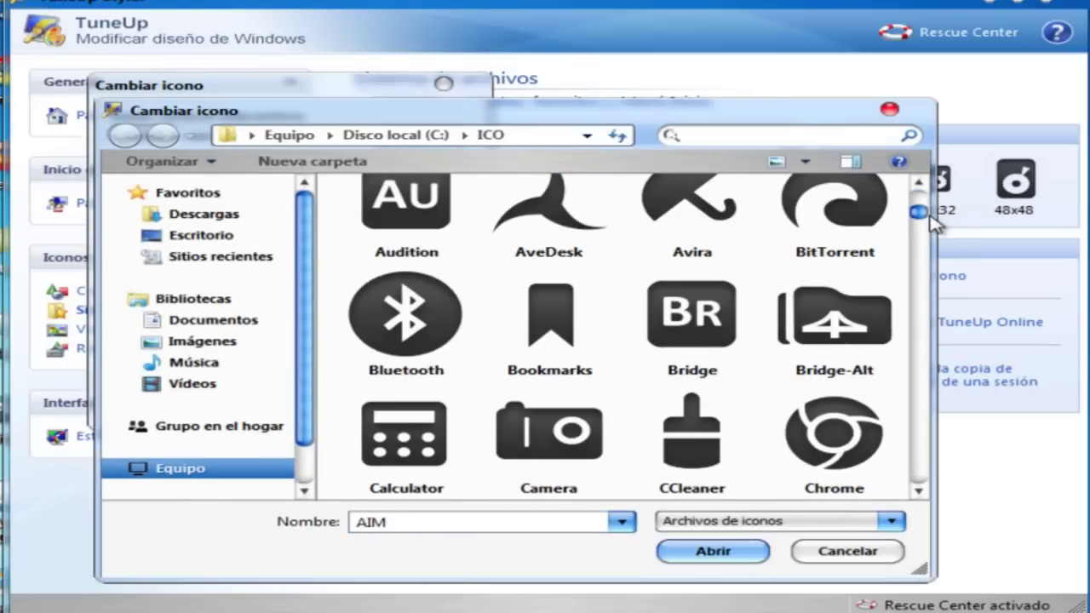
scroll(928, 229, "down", 2)
left_click_drag(927, 228, 927, 490)
double_click(708, 210)
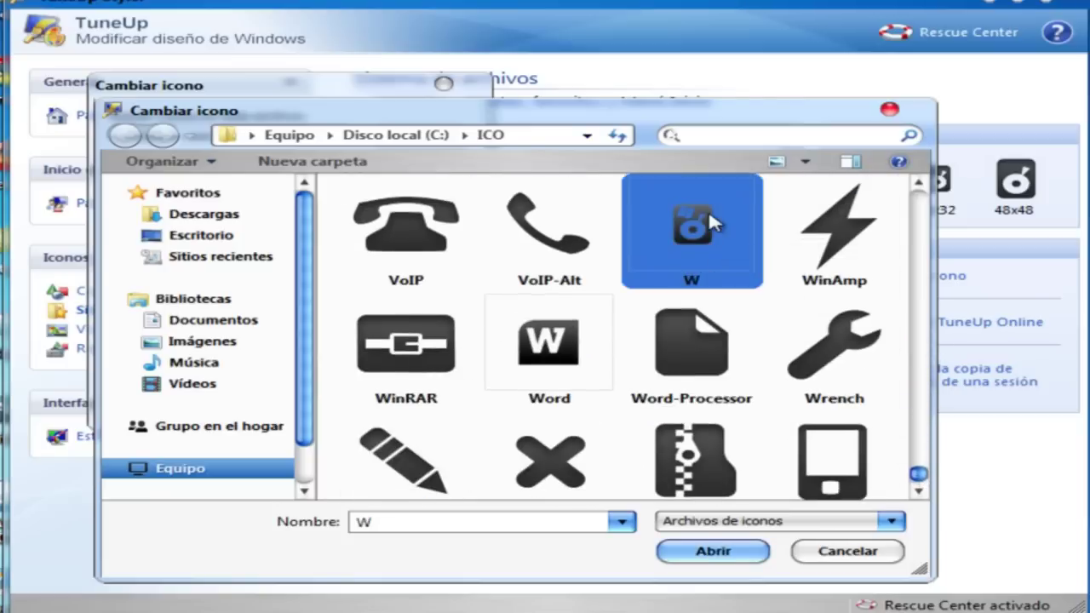
left_click(349, 402)
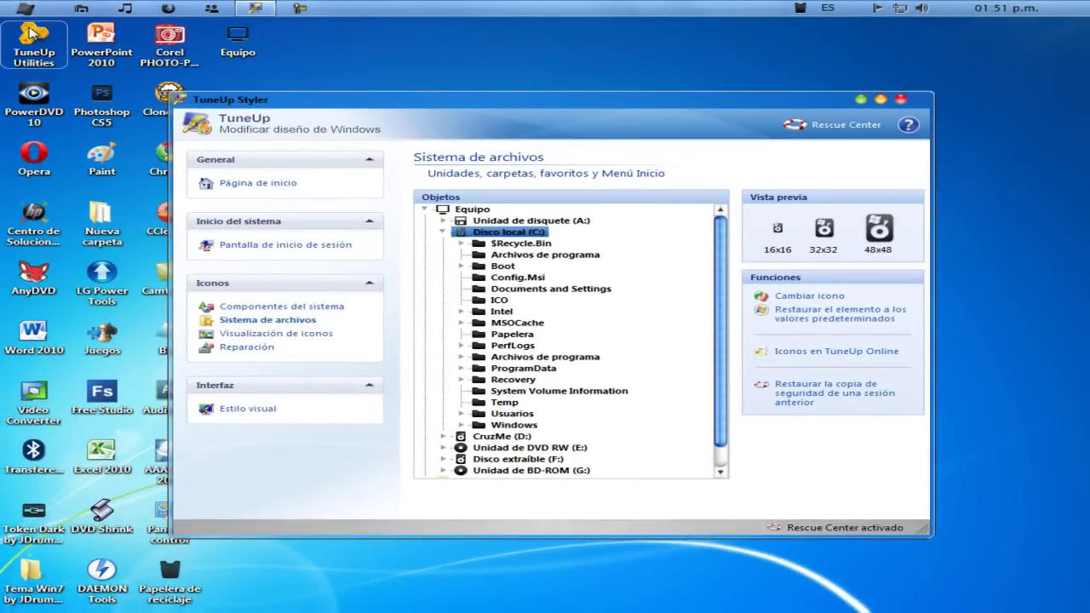
Check the icon of Disco local (C:) in the Equipo window, close it and collapse the Equipo tree in Sistema de archivos.
left_click(24, 7)
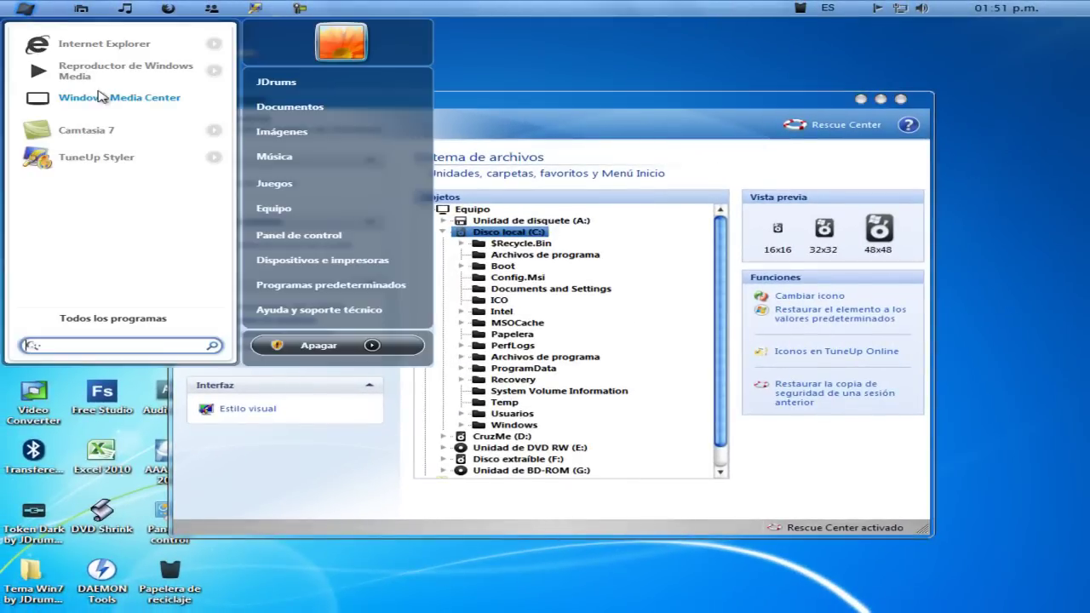
left_click(308, 211)
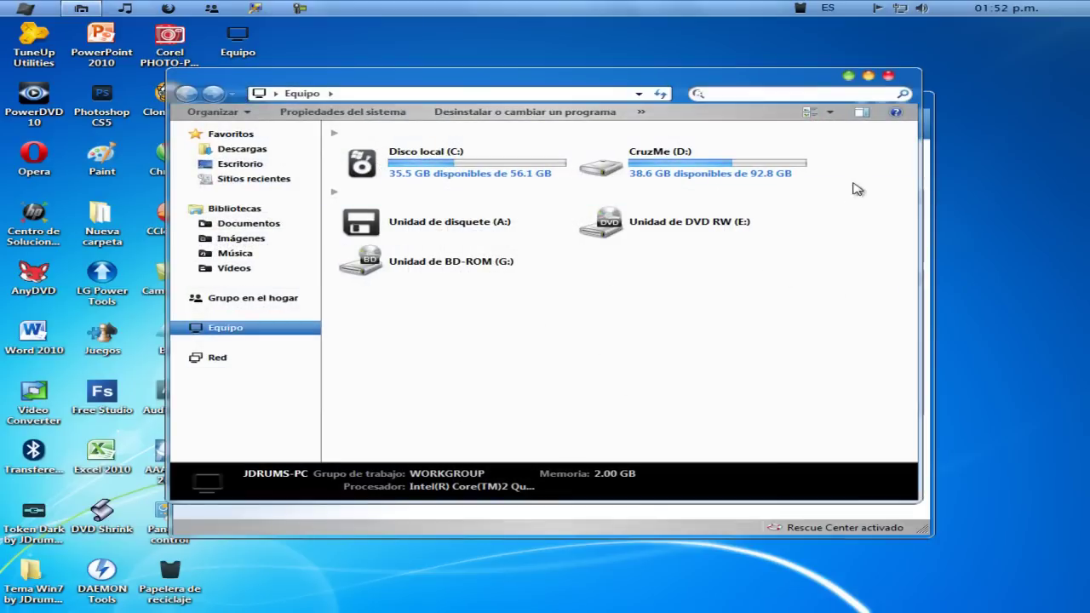
left_click(890, 75)
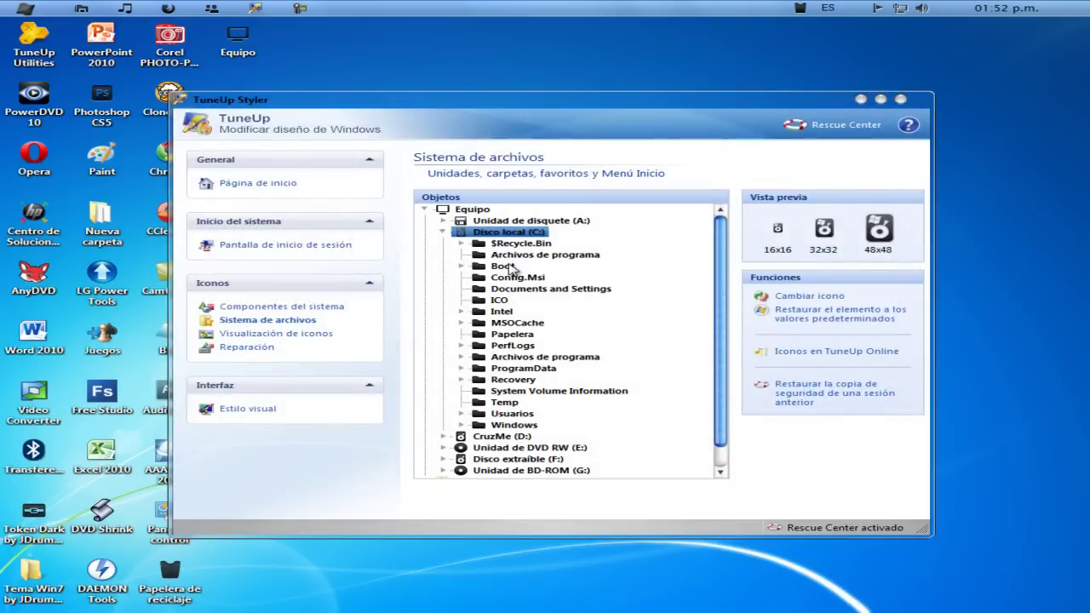
left_click(425, 210)
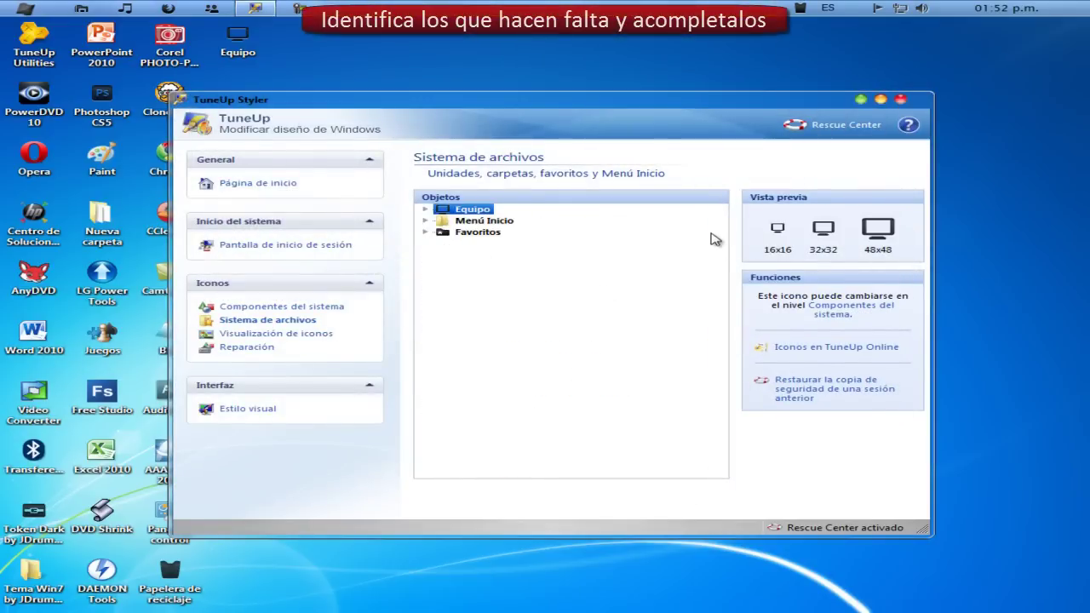